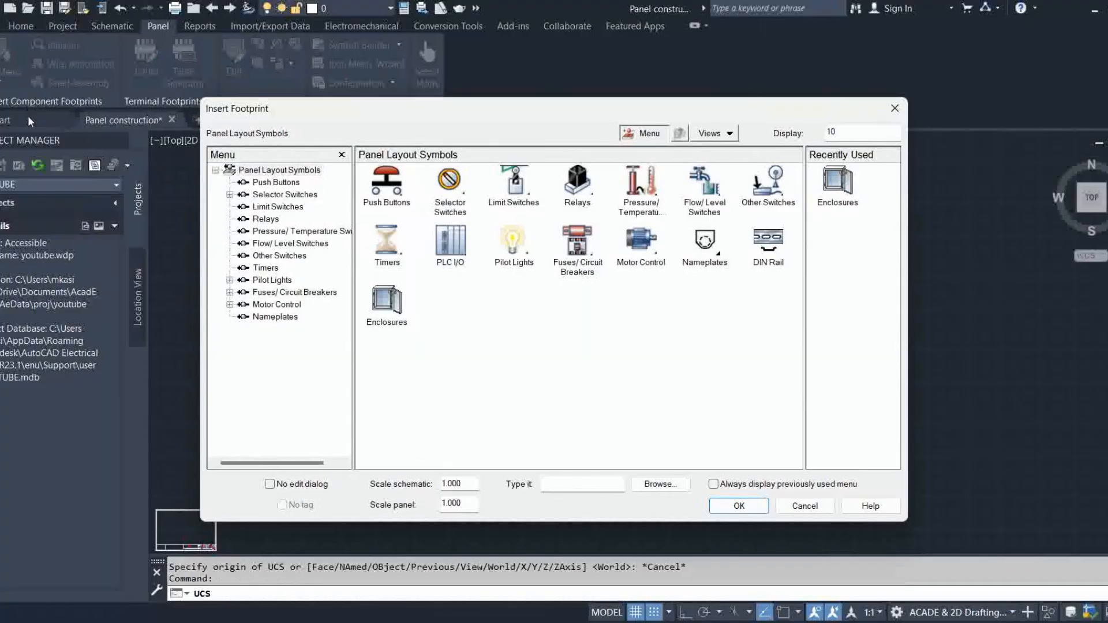
# Insert an enclosure footprint drawn as a rectangle shape measuring 1000 by 1400.
pyautogui.click(381, 305)
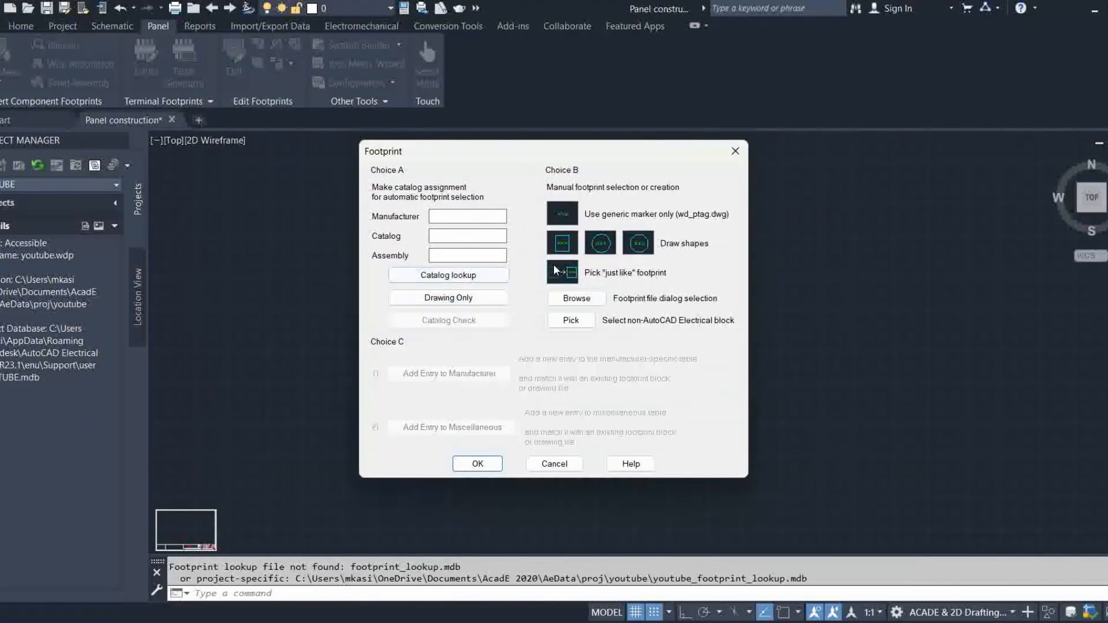
pyautogui.click(607, 277)
pyautogui.click(377, 163)
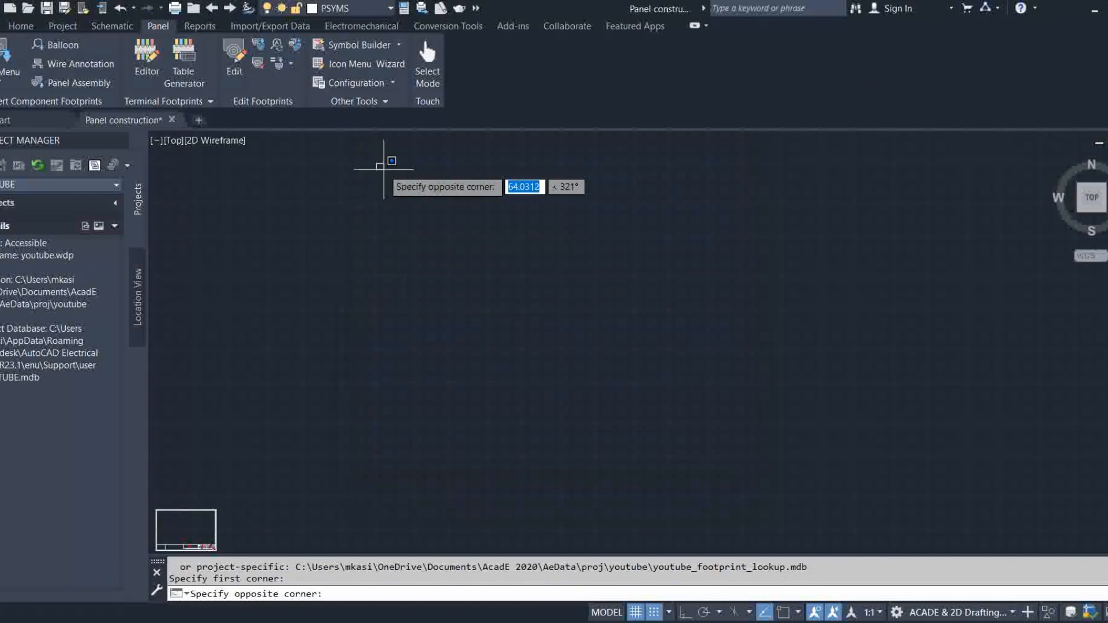
pyautogui.write('1000')
pyautogui.press('Tab')
pyautogui.write('1400')
pyautogui.press('Return')
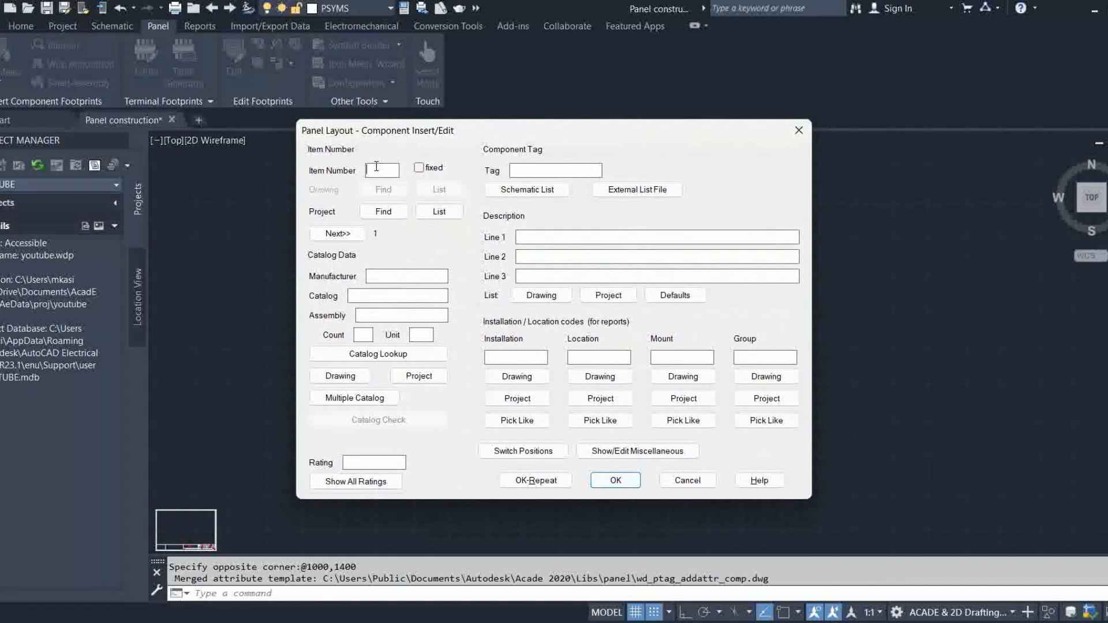
# Give the enclosure item number 0001, tag control box, description STARTER CONTROL PANEL and rating 200A.
pyautogui.click(521, 172)
pyautogui.click(559, 237)
pyautogui.write('STARTER CONTROL PANEL')
pyautogui.click(374, 463)
pyautogui.write('1')
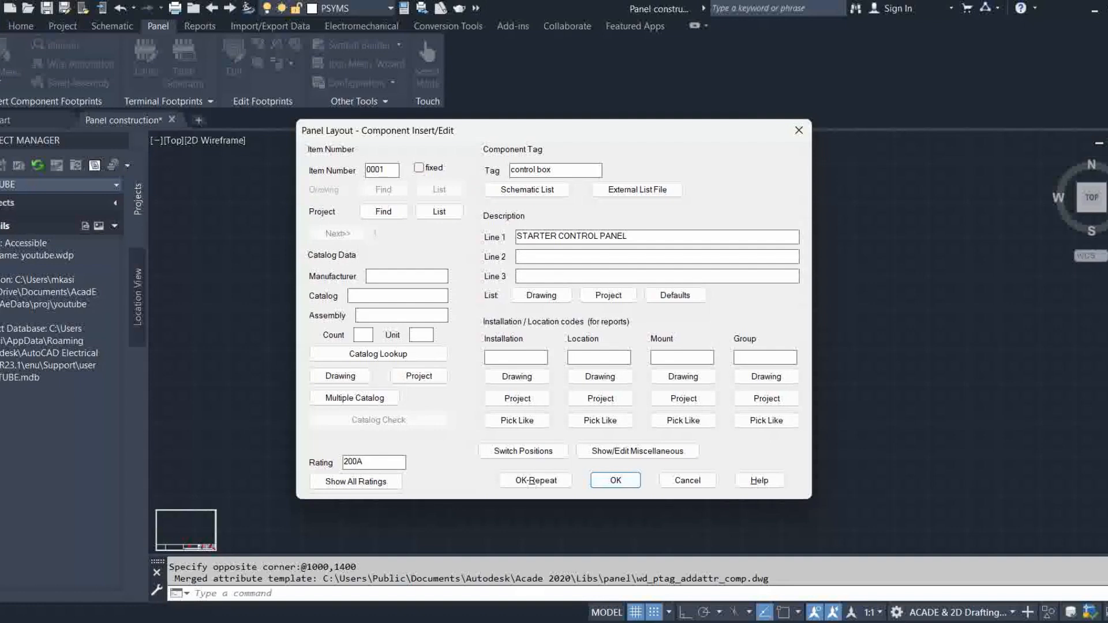
pyautogui.press('Return')
pyautogui.scroll(10, 577, 271)
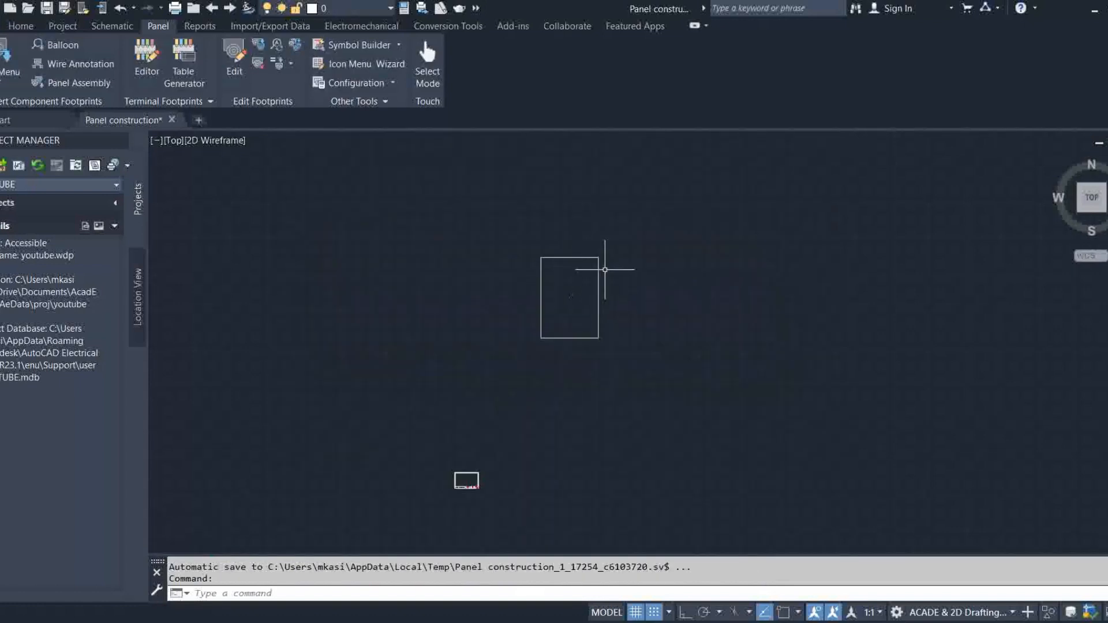
pyautogui.scroll(-3, 508, 412)
pyautogui.scroll(8, 498, 357)
pyautogui.scroll(2, 446, 315)
pyautogui.scroll(-10, 447, 312)
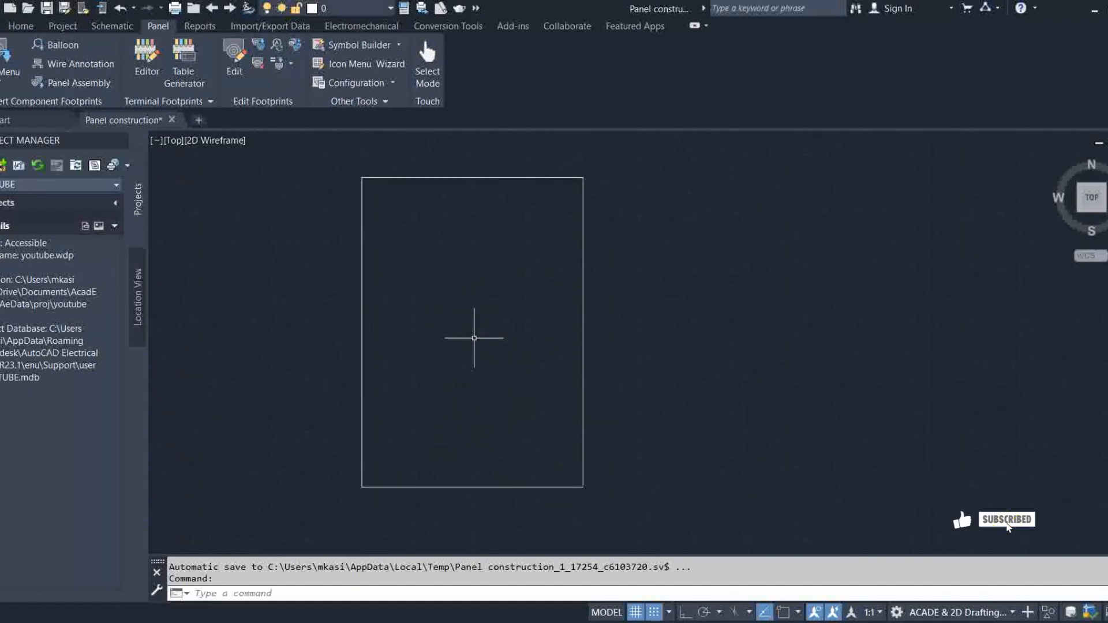
pyautogui.moveTo(467, 324)
pyautogui.mouseDown()
pyautogui.moveTo(495, 329)
pyautogui.moveTo(495, 341)
pyautogui.mouseUp()
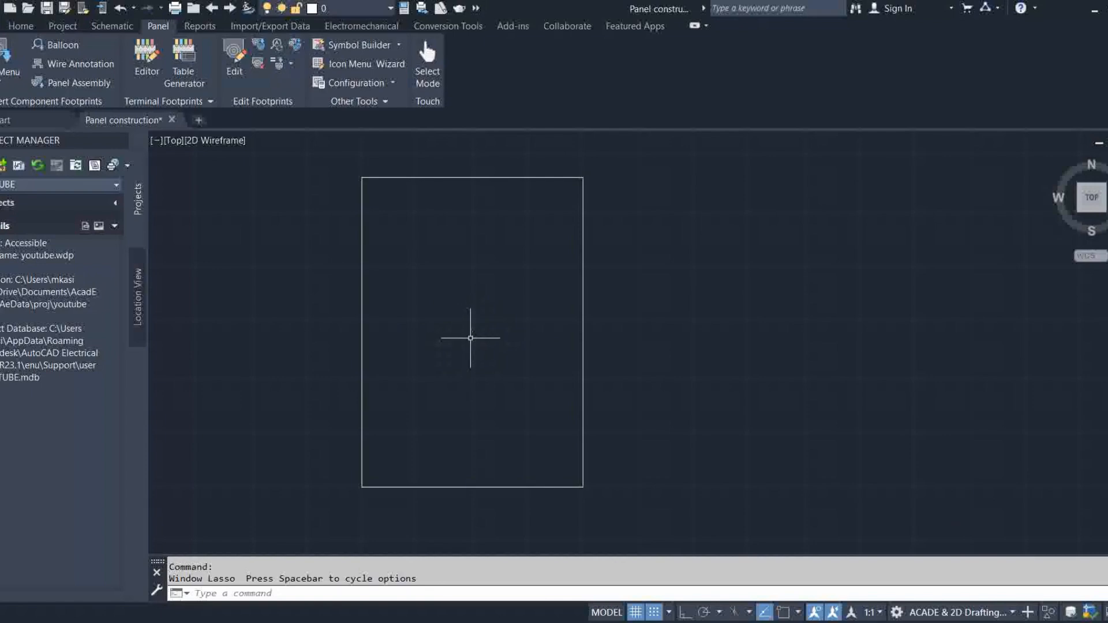
# Set the enclosure's CONTROL BOX tag text to height 12 and width factor 2.
pyautogui.scroll(5, 473, 334)
pyautogui.doubleClick(448, 252)
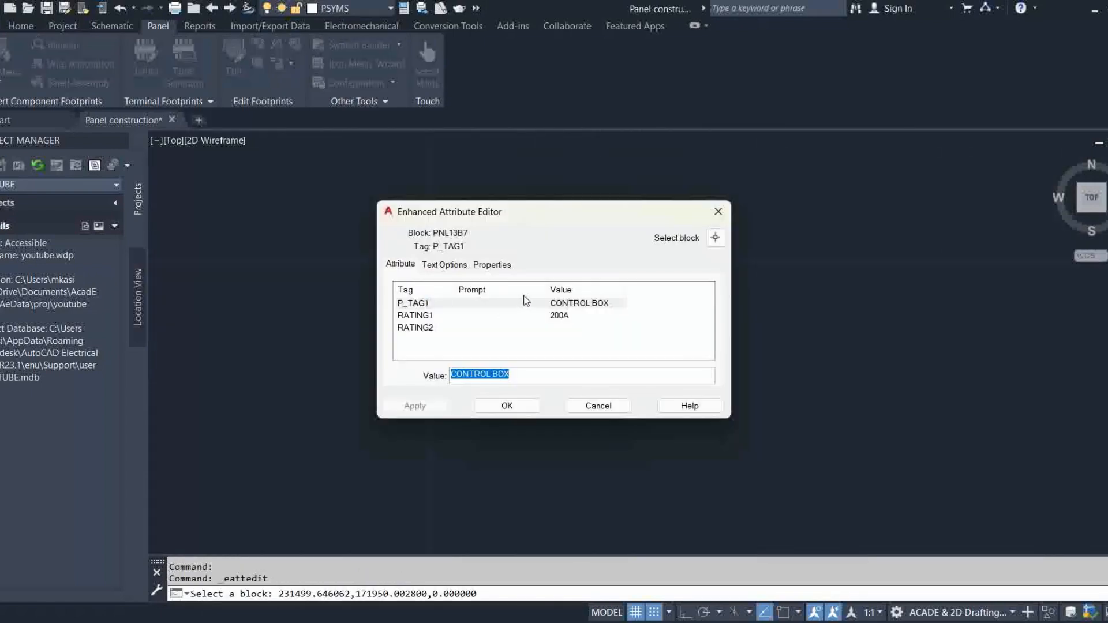
pyautogui.click(442, 264)
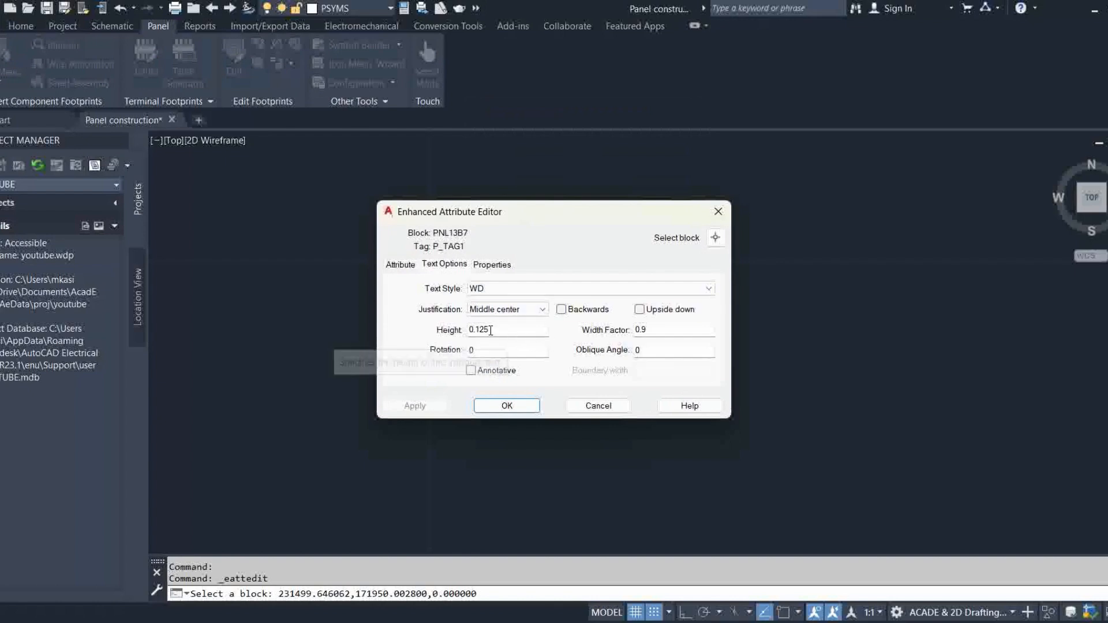
pyautogui.moveTo(473, 329); pyautogui.dragTo(503, 329)
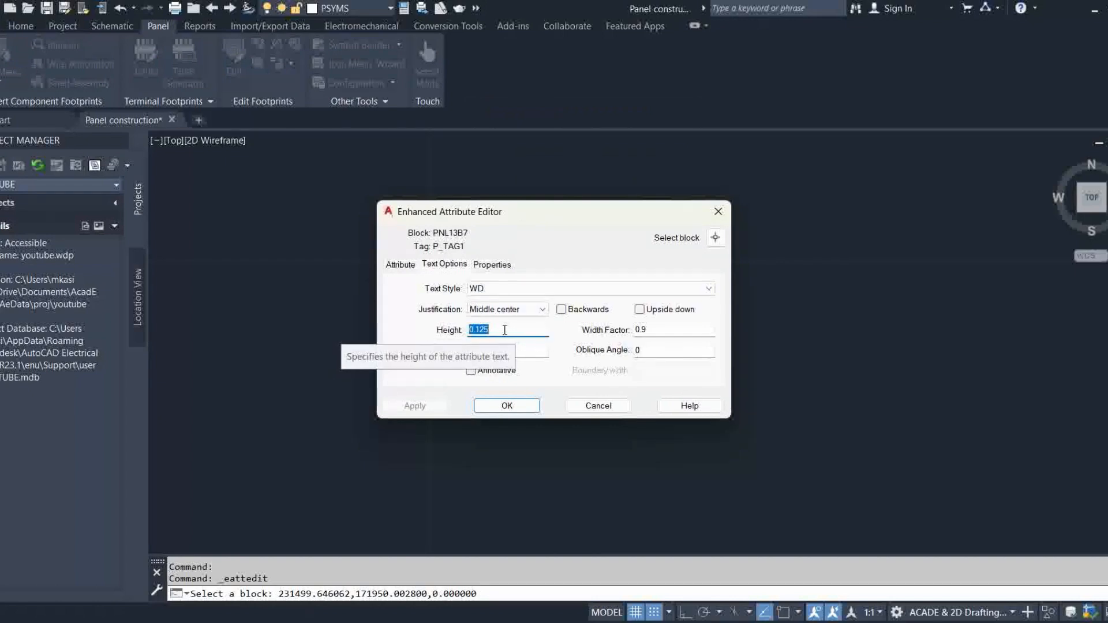
pyautogui.write('12')
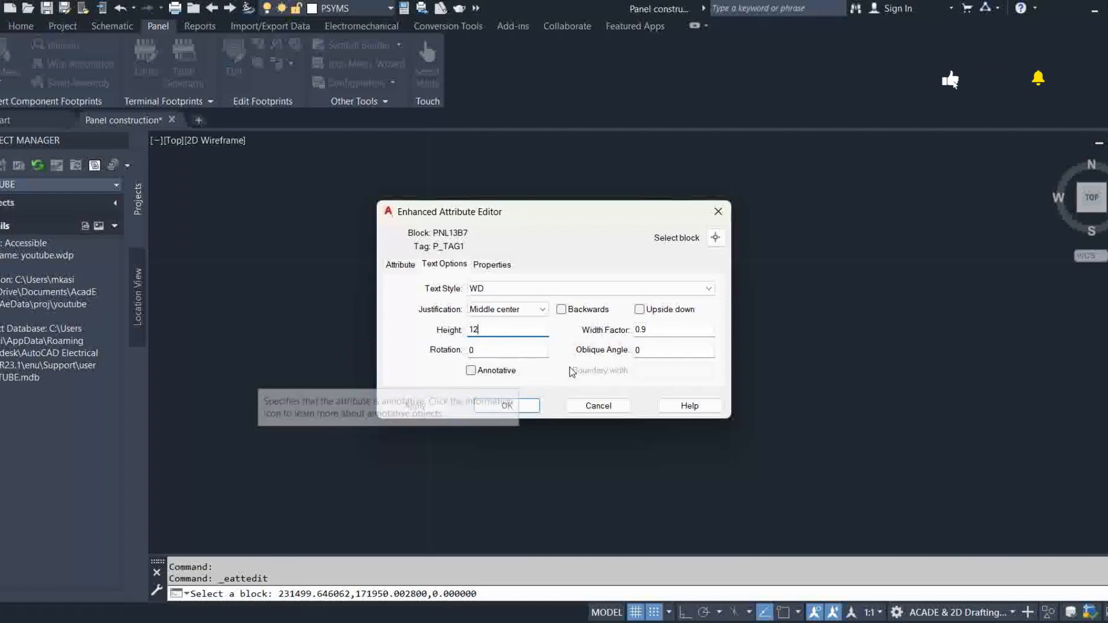
pyautogui.press('Tab')
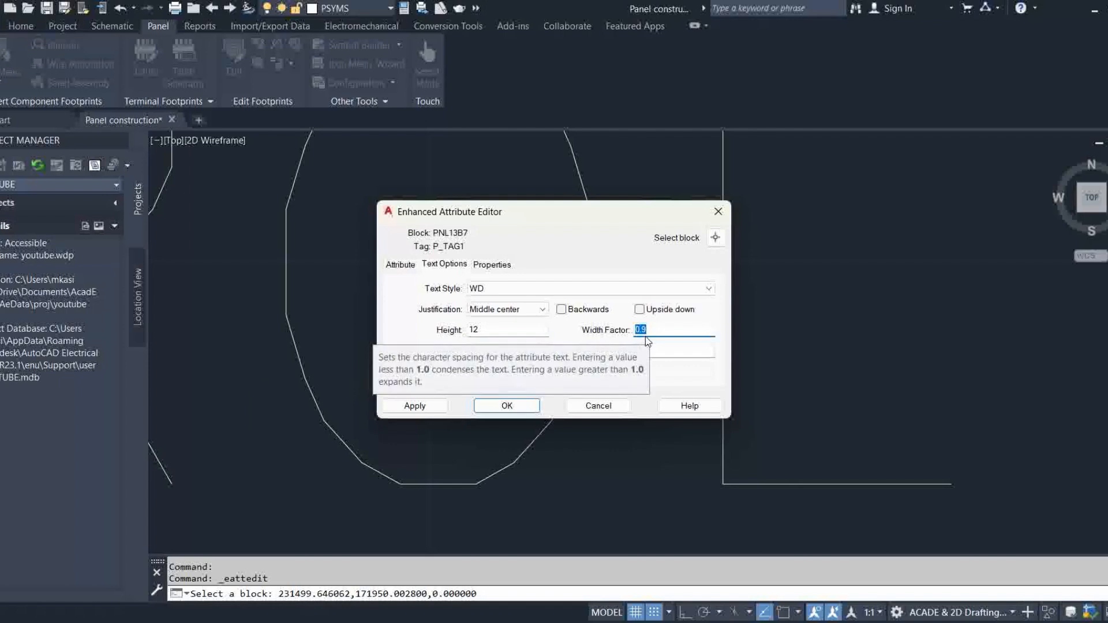
pyautogui.write('1')
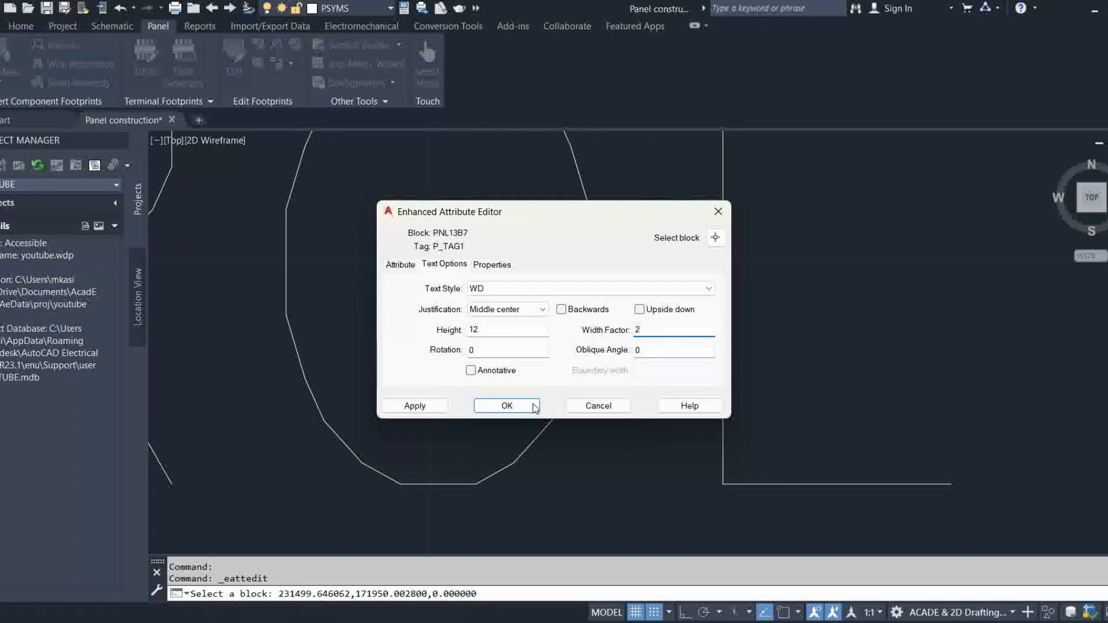
pyautogui.click(508, 406)
pyautogui.click(417, 263)
# Enlarge the tiny 200A rating text to match the size of the CONTROL BOX tag.
pyautogui.scroll(5, 523, 358)
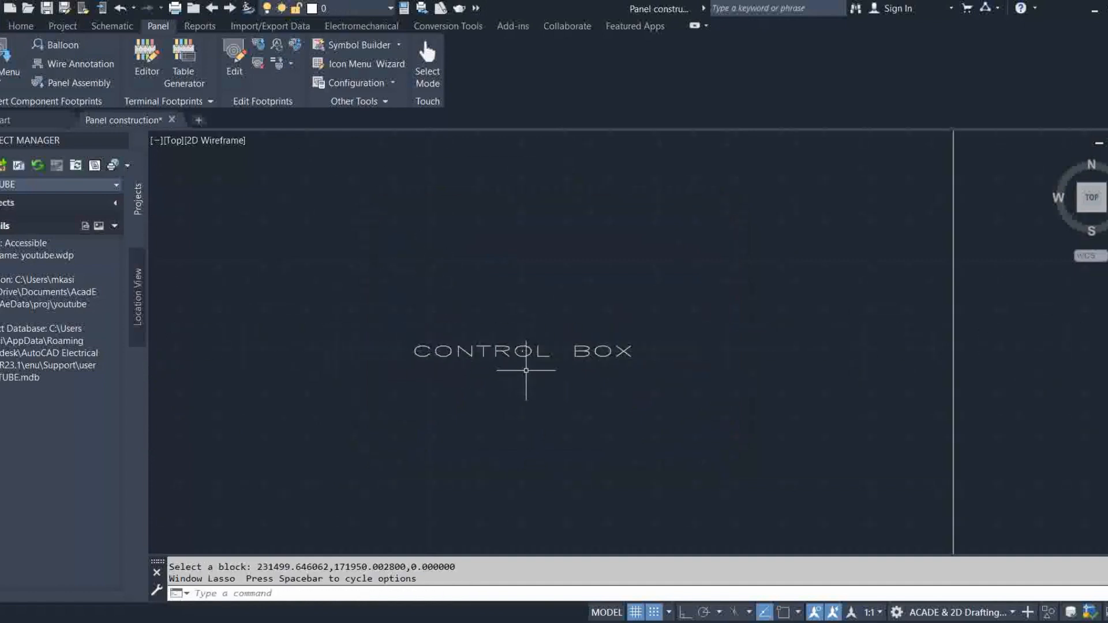
pyautogui.scroll(4, 505, 355)
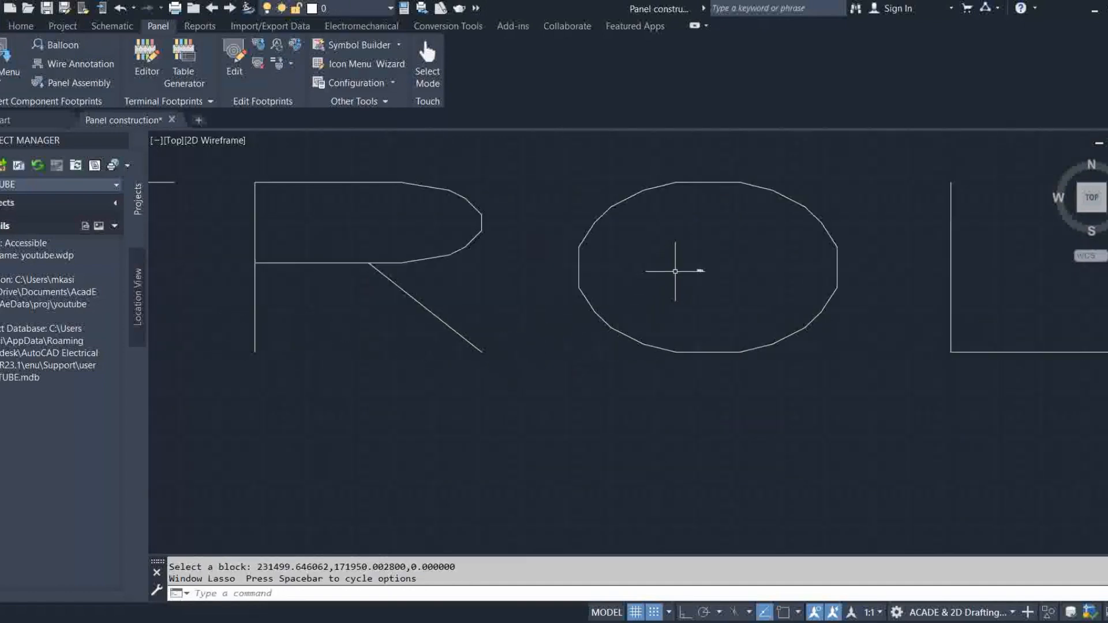
pyautogui.click(699, 271)
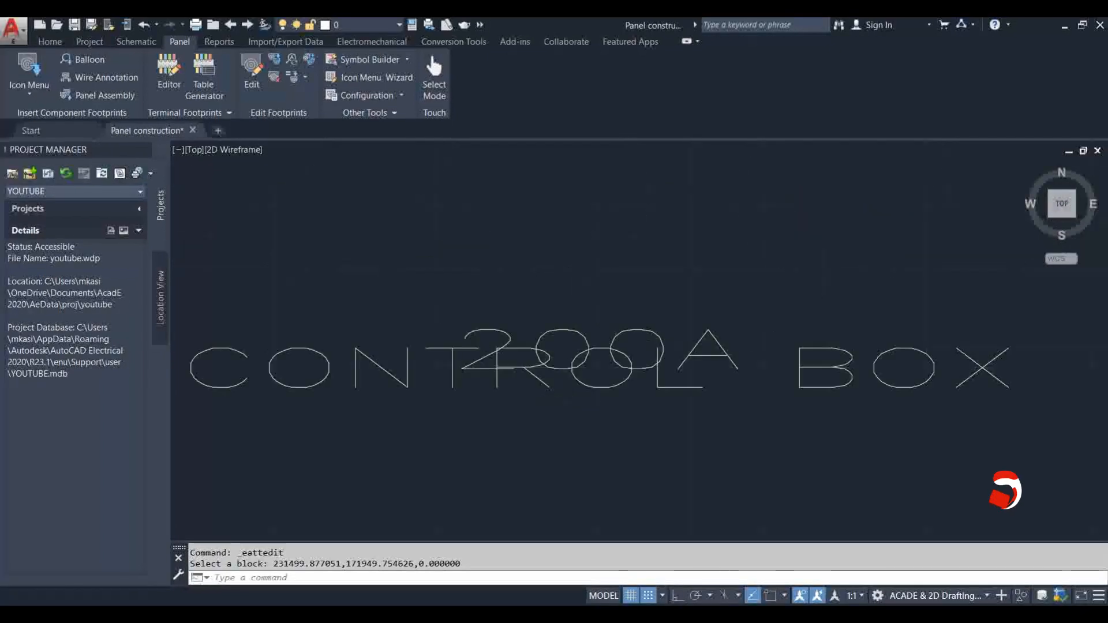
# Move the 200A rating text below the CONTROL BOX tag so the two no longer overlap.
pyautogui.click(553, 369)
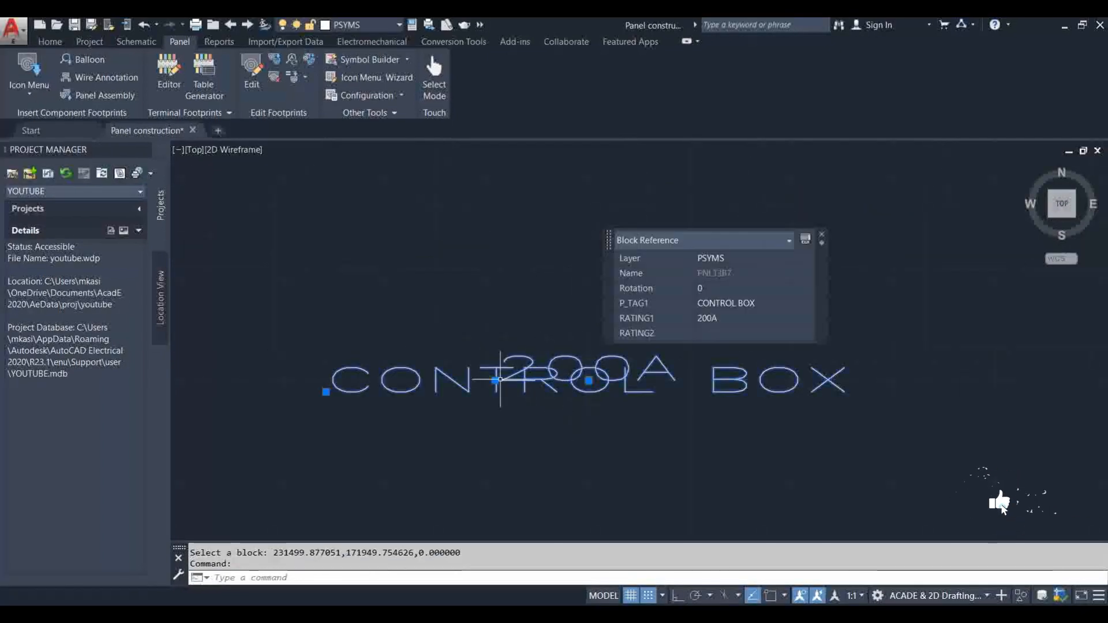
pyautogui.click(494, 381)
pyautogui.click(507, 462)
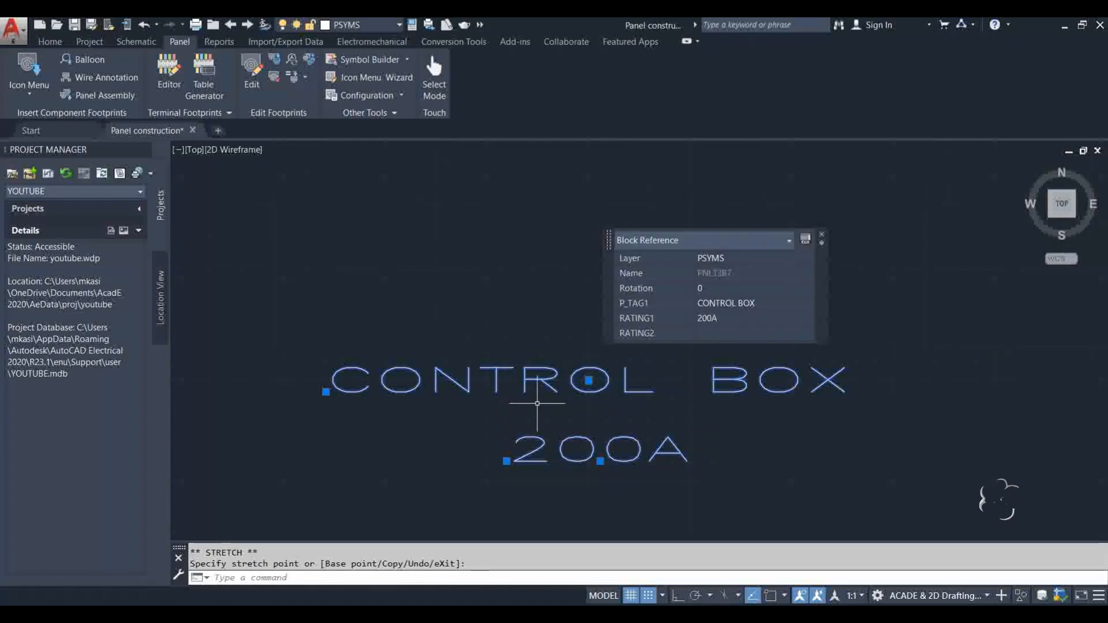
pyautogui.scroll(-9, 544, 414)
pyautogui.moveTo(520, 386)
pyautogui.mouseDown()
pyautogui.moveTo(527, 414)
pyautogui.moveTo(570, 440)
pyautogui.moveTo(589, 420)
pyautogui.mouseUp()
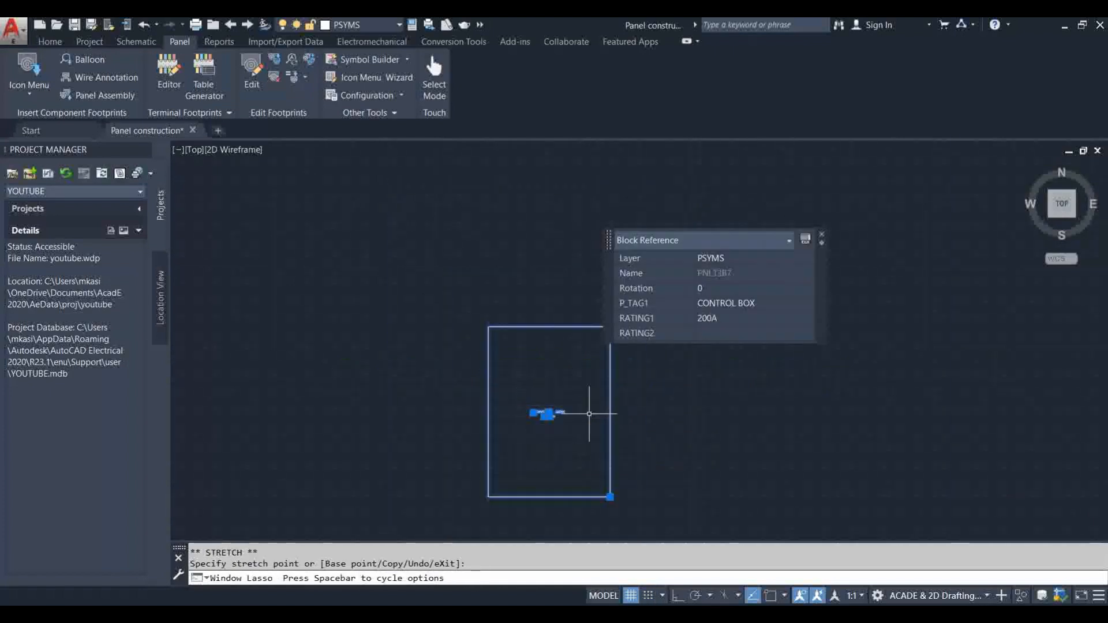
pyautogui.press('Escape')
# Move the CONTROL BOX tag from the middle of the enclosure to just above its upper-left corner.
pyautogui.moveTo(522, 398)
pyautogui.mouseDown()
pyautogui.moveTo(588, 412)
pyautogui.moveTo(586, 400)
pyautogui.mouseUp()
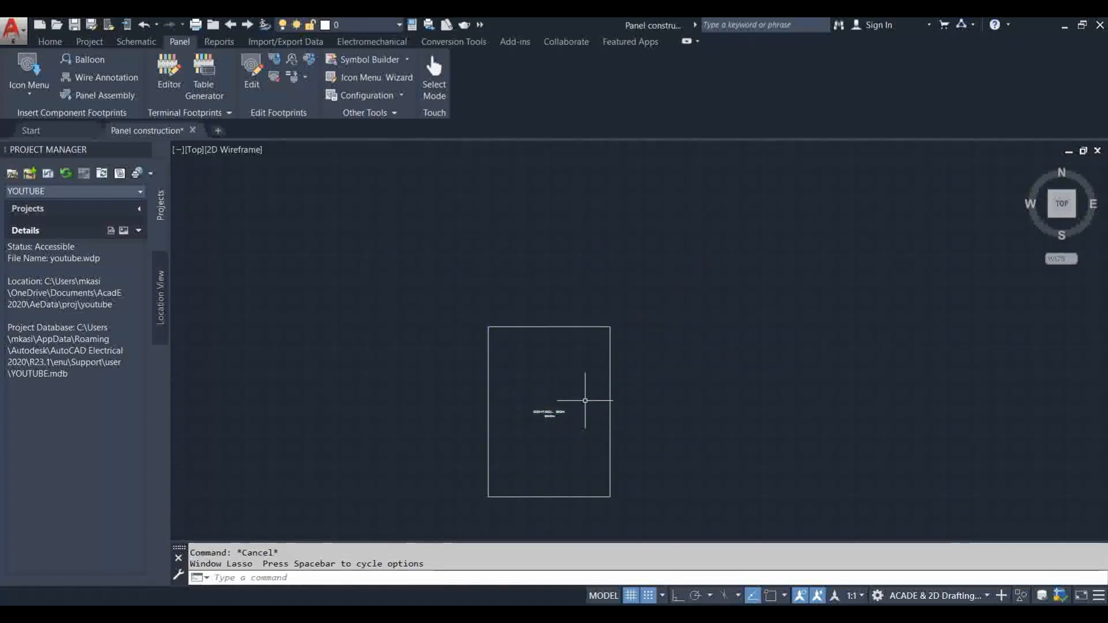
pyautogui.scroll(2, 539, 417)
pyautogui.click(528, 408)
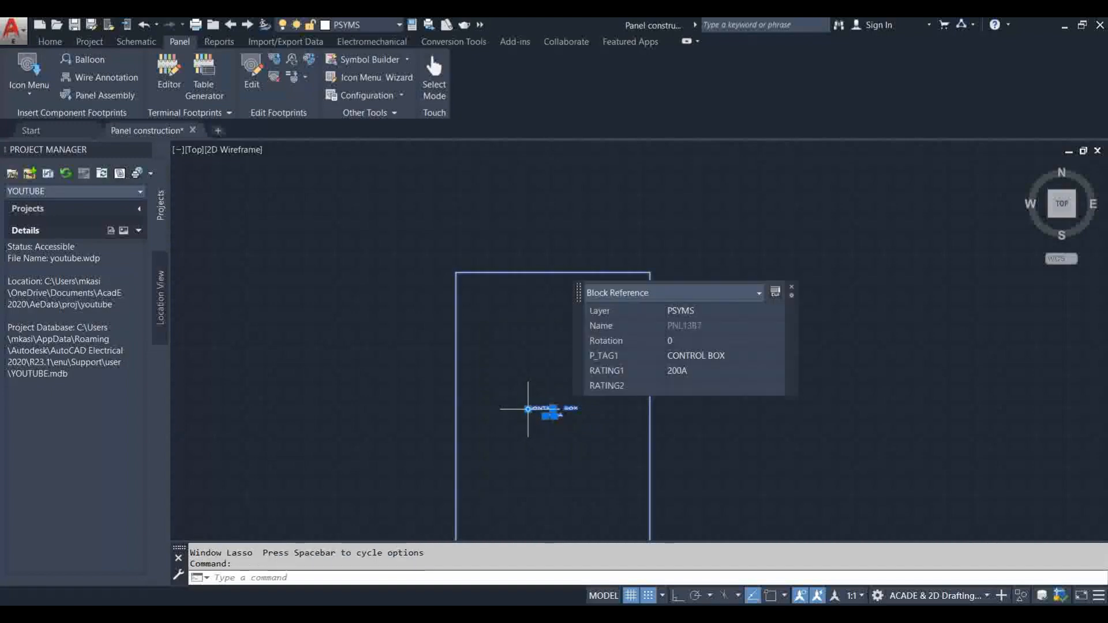
pyautogui.click(527, 408)
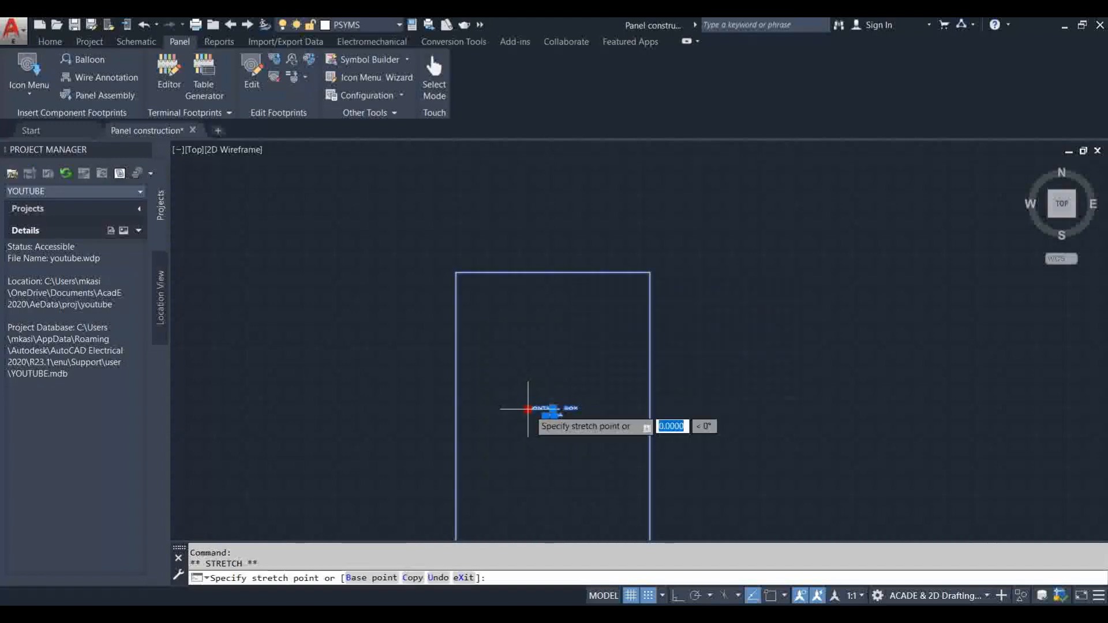
pyautogui.click(456, 254)
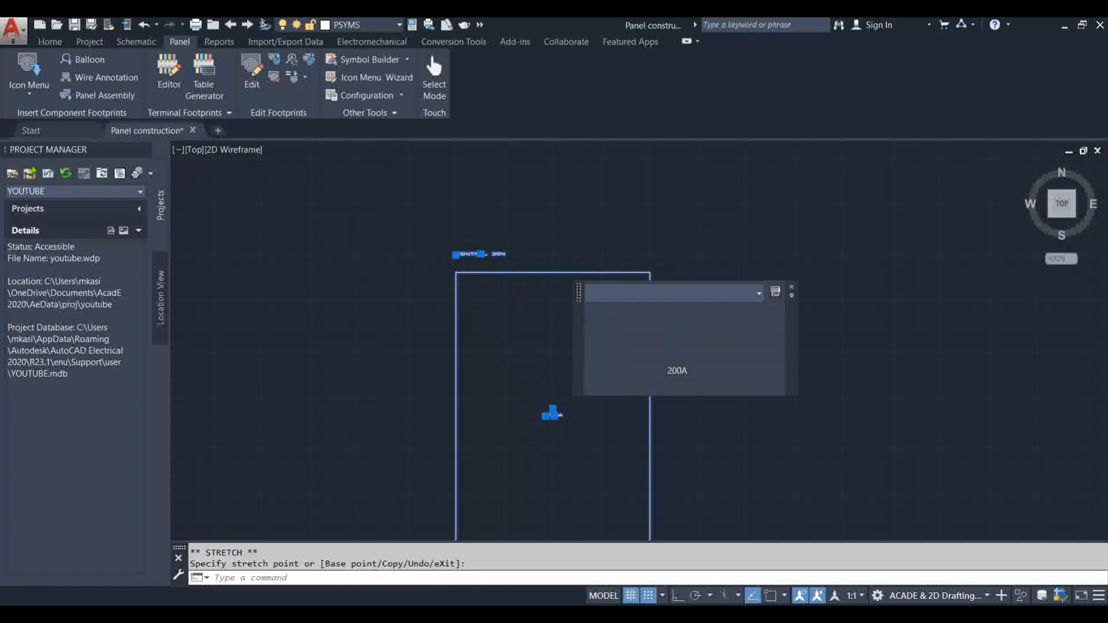
pyautogui.press('Escape')
# Move the 200A rating text directly under the CONTROL BOX tag, above the enclosure's top edge.
pyautogui.click(548, 415)
pyautogui.click(546, 415)
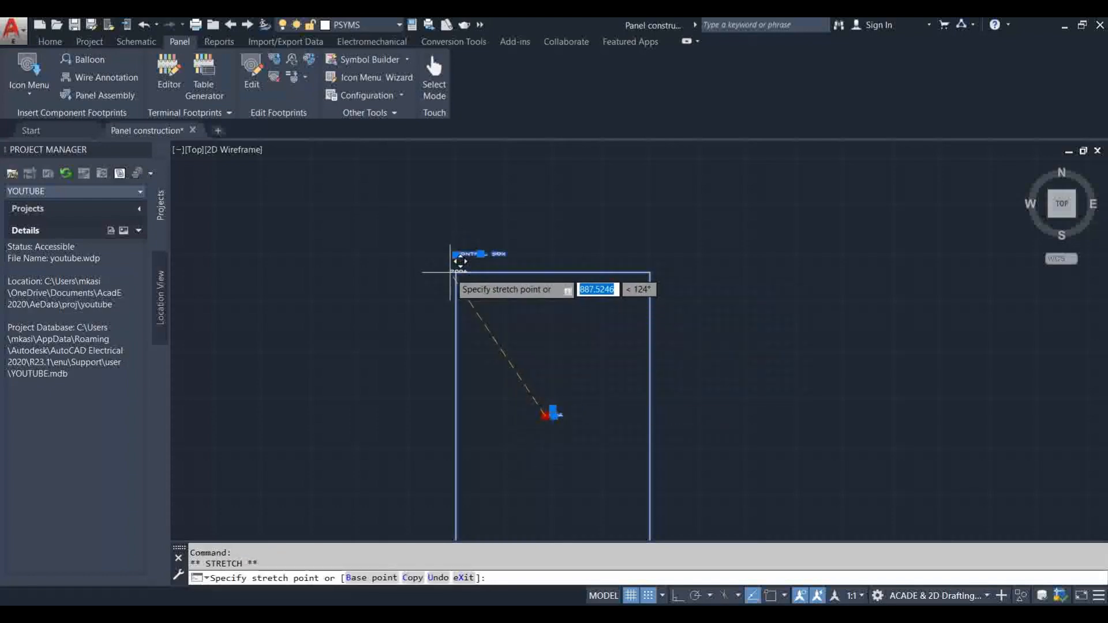
pyautogui.click(460, 261)
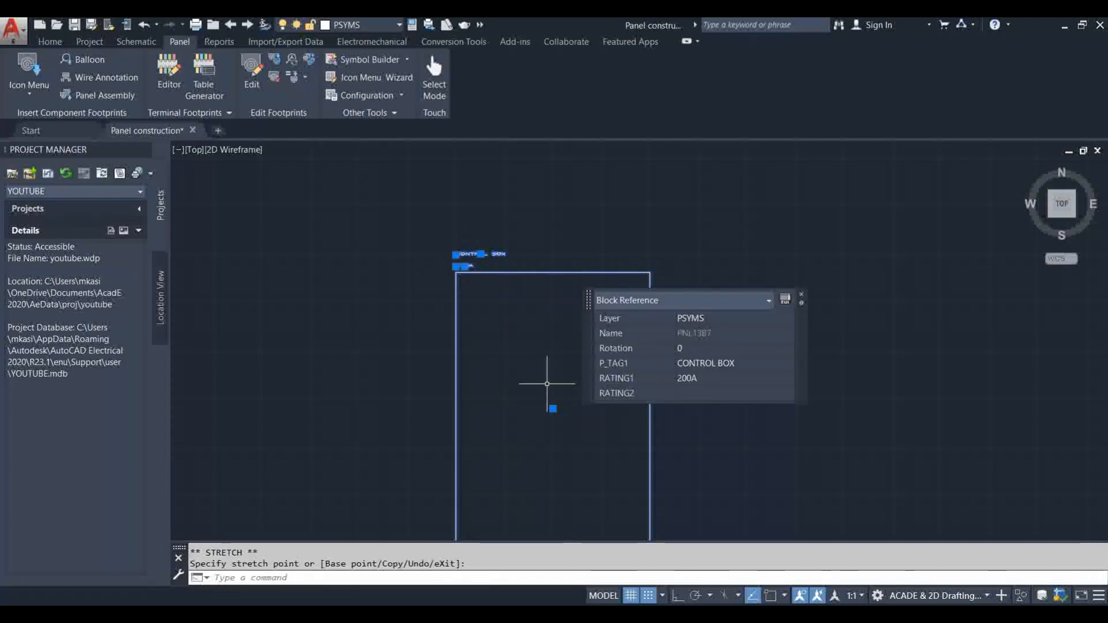
pyautogui.press('Escape')
# Draw a second rectangle of 1000 by 1400, starting just beside the enclosure's upper-right corner.
pyautogui.scroll(-3, 537, 384)
pyautogui.scroll(3, 521, 445)
pyautogui.scroll(-5, 514, 299)
pyautogui.scroll(5, 523, 267)
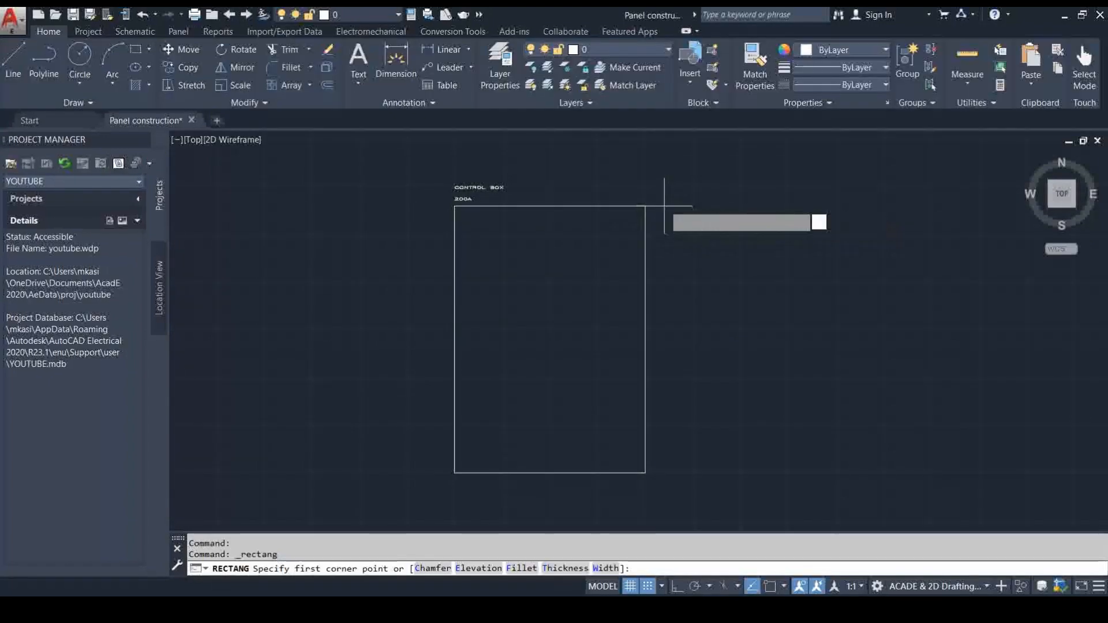
pyautogui.click(666, 215)
pyautogui.write('1000')
pyautogui.press('Tab')
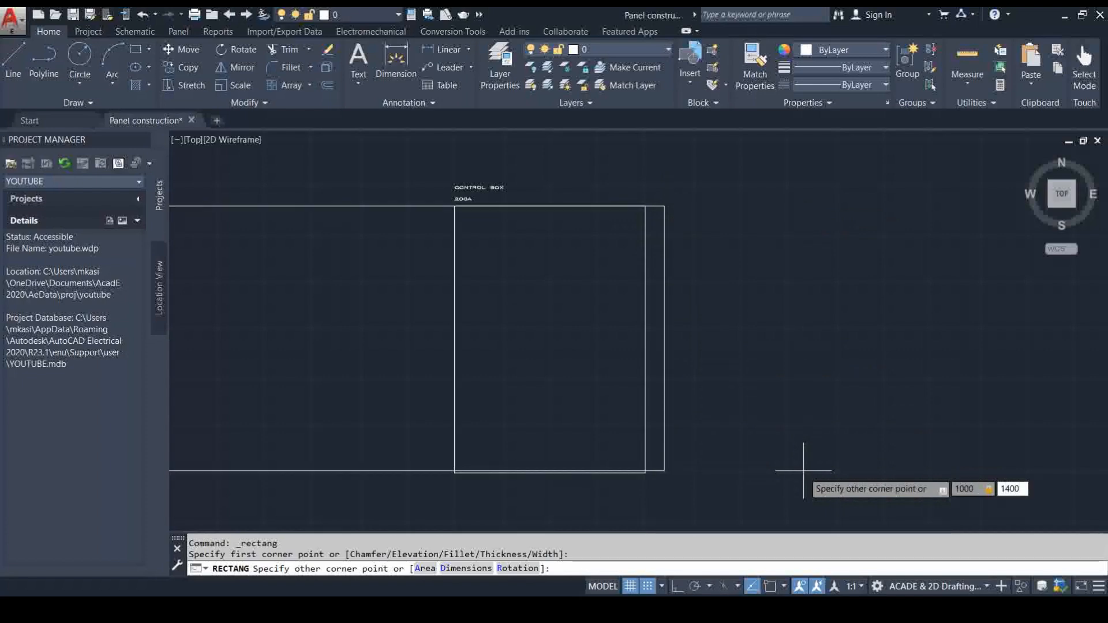
pyautogui.press('Return')
pyautogui.scroll(-4, 680, 302)
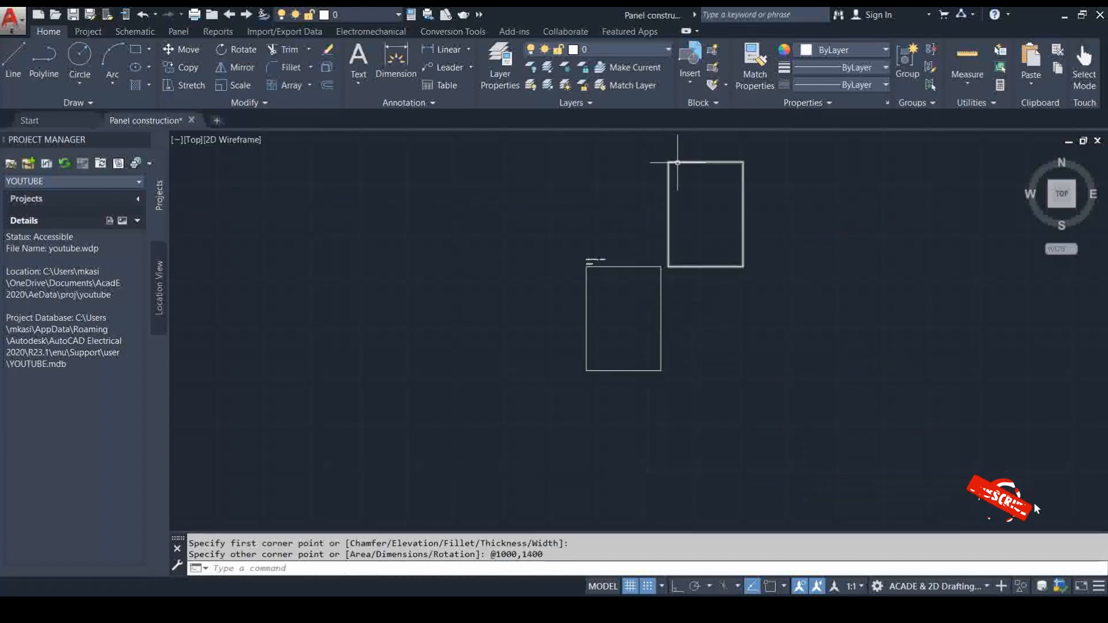
pyautogui.click(668, 161)
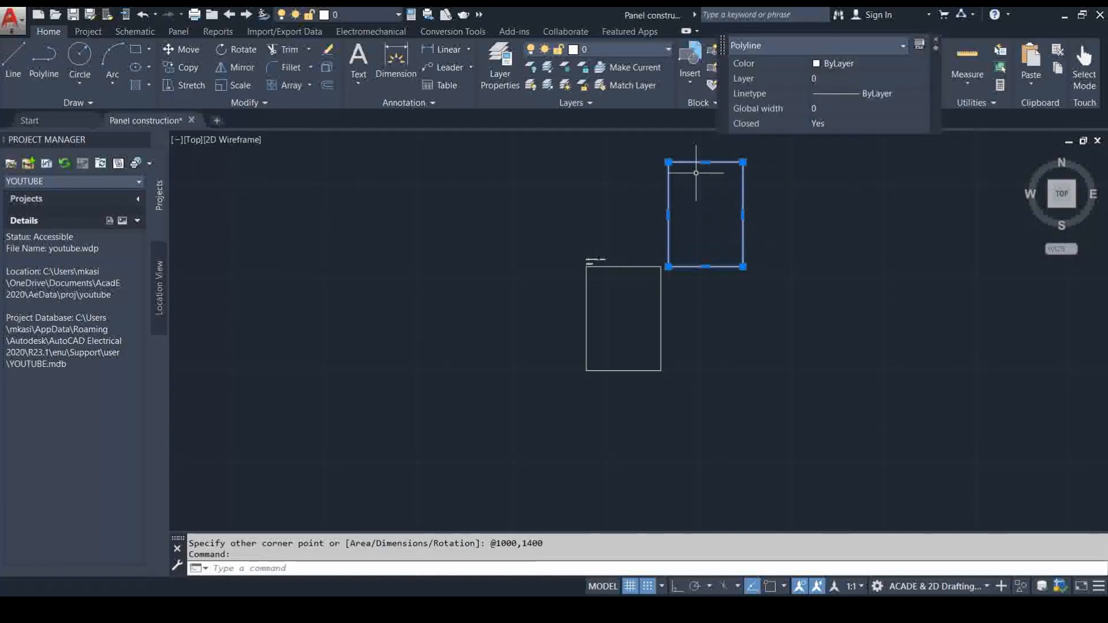
pyautogui.click(663, 154)
pyautogui.press('Escape')
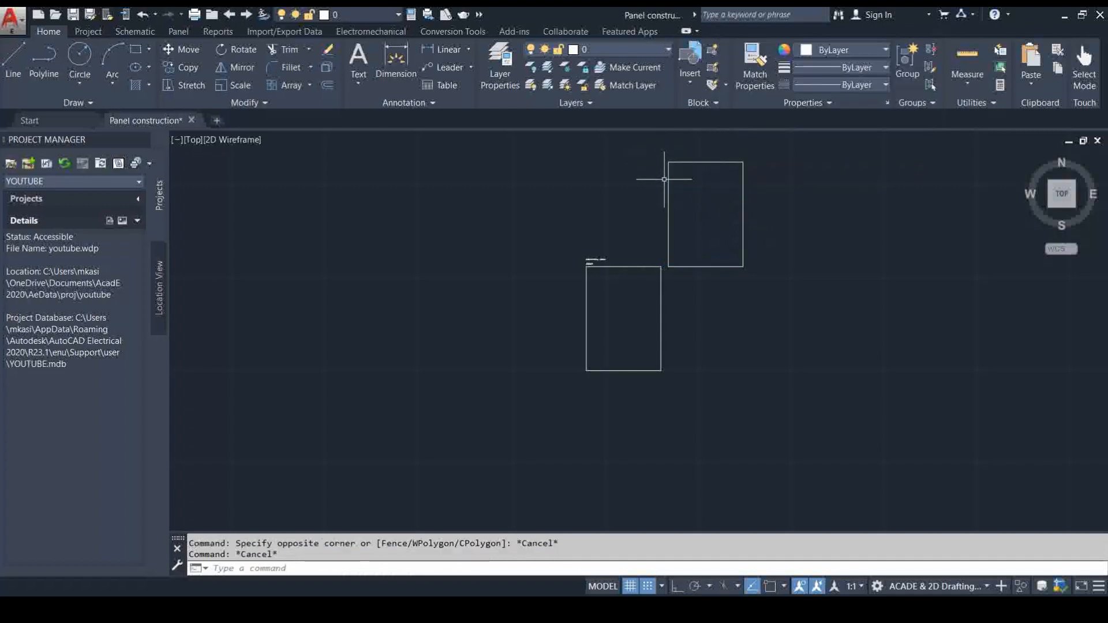
# Try to offset the second rectangle by a distance of 10.
pyautogui.click(327, 85)
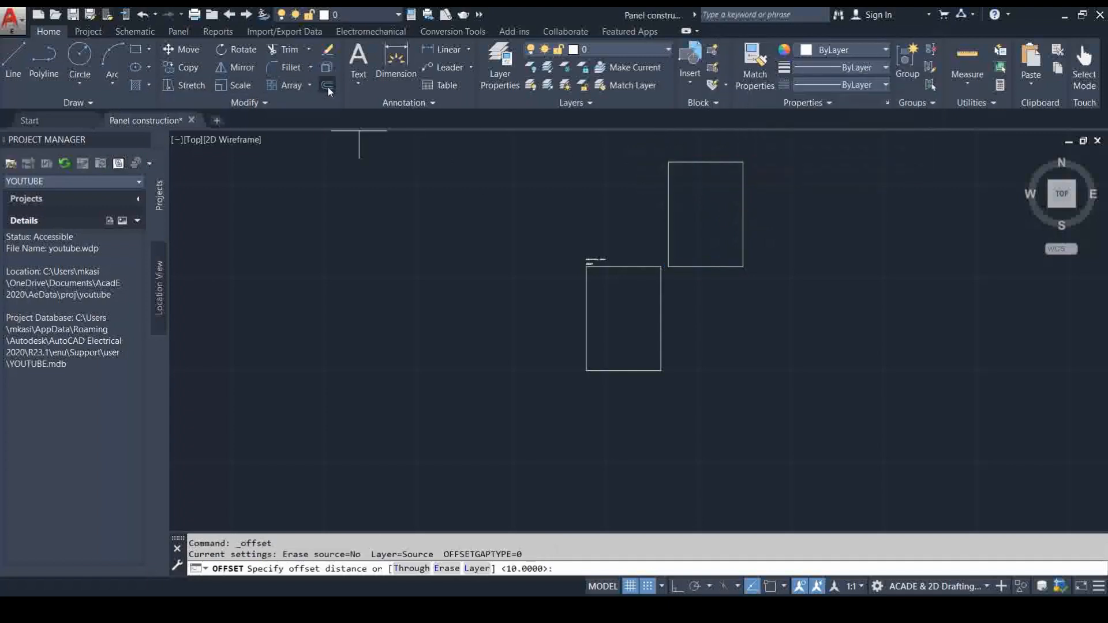
pyautogui.click(664, 238)
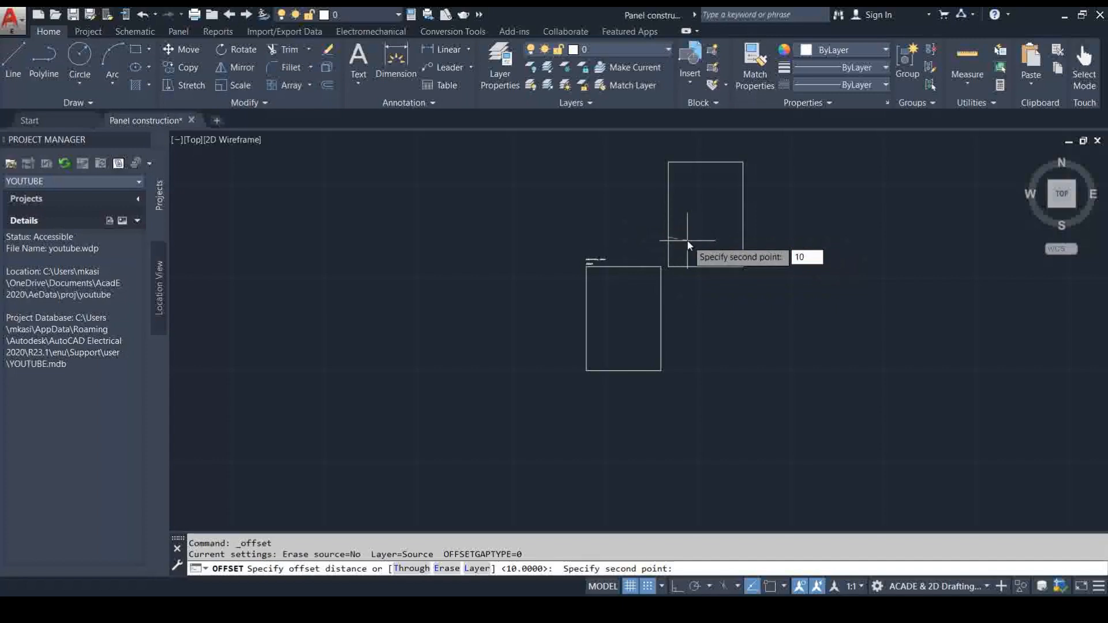
pyautogui.press('Return')
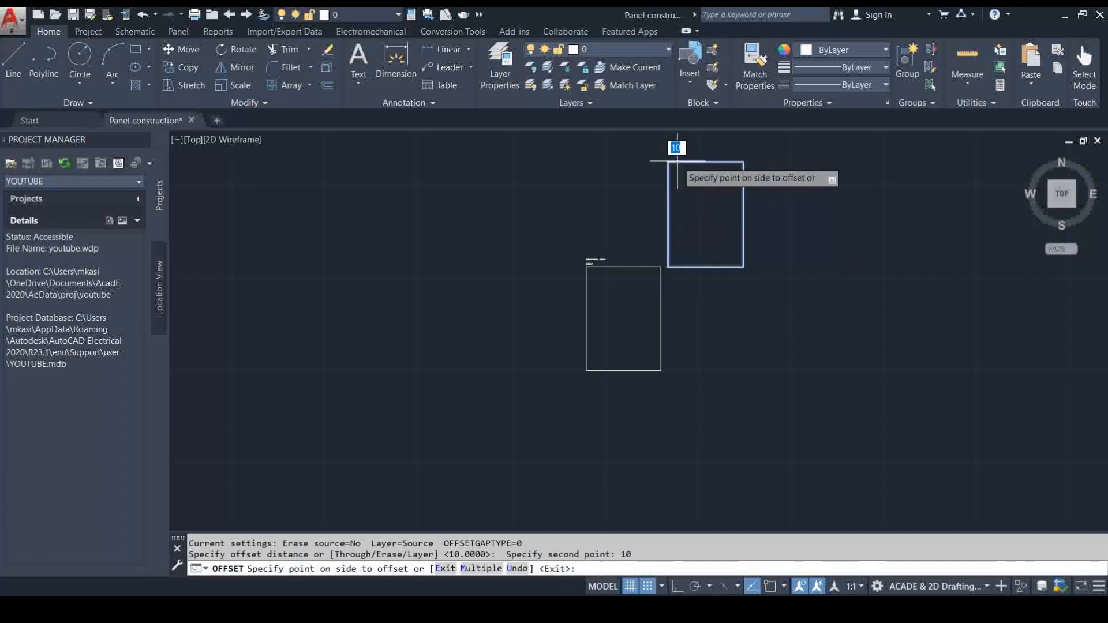
pyautogui.scroll(4, 685, 172)
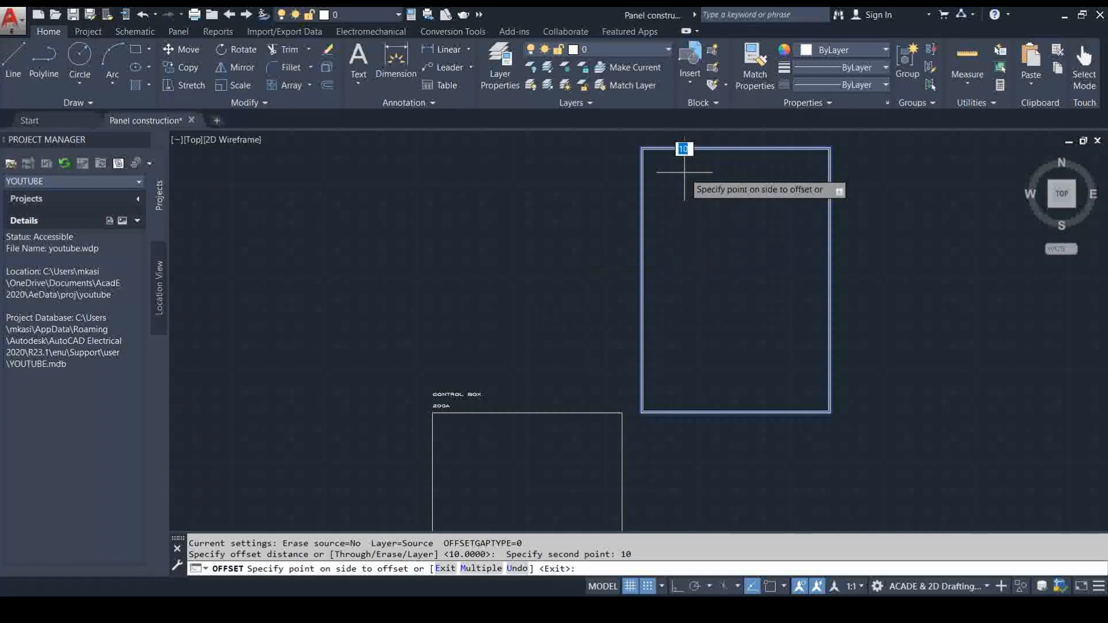
# Undo the last offset and try to offset the second rectangle again using 20.
pyautogui.write('u')
pyautogui.press('Return')
pyautogui.click(641, 149)
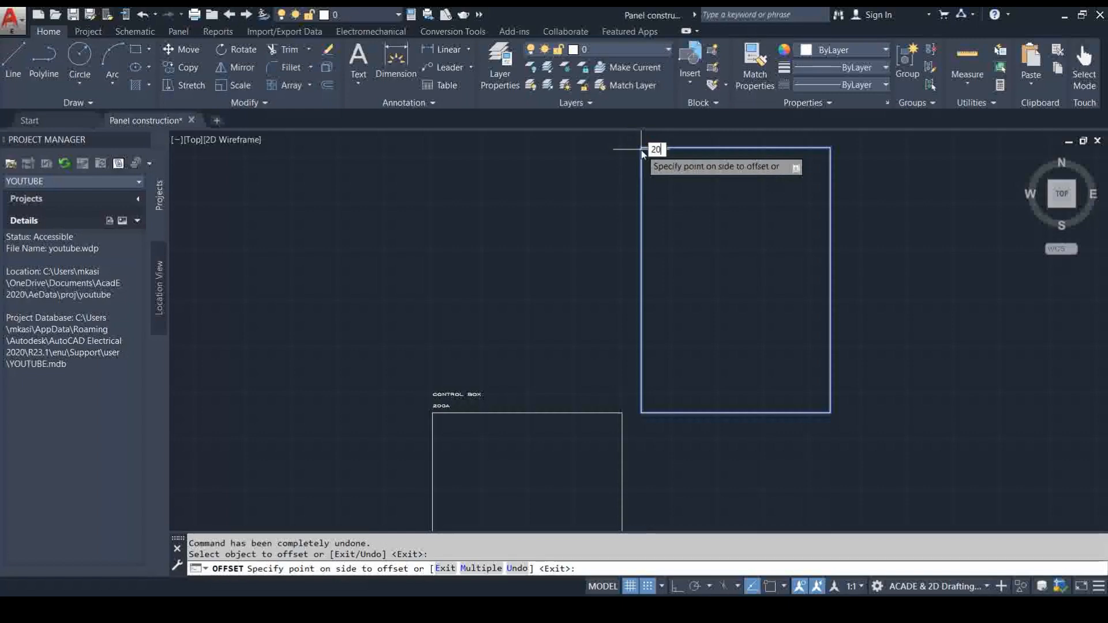
pyautogui.press('Return')
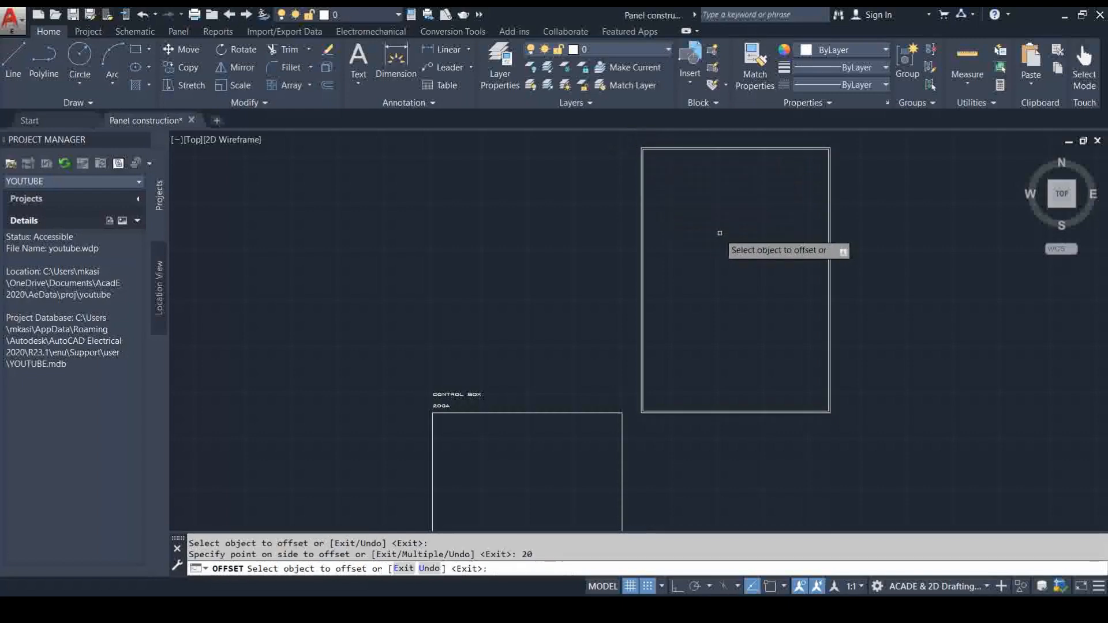
pyautogui.scroll(2, 664, 168)
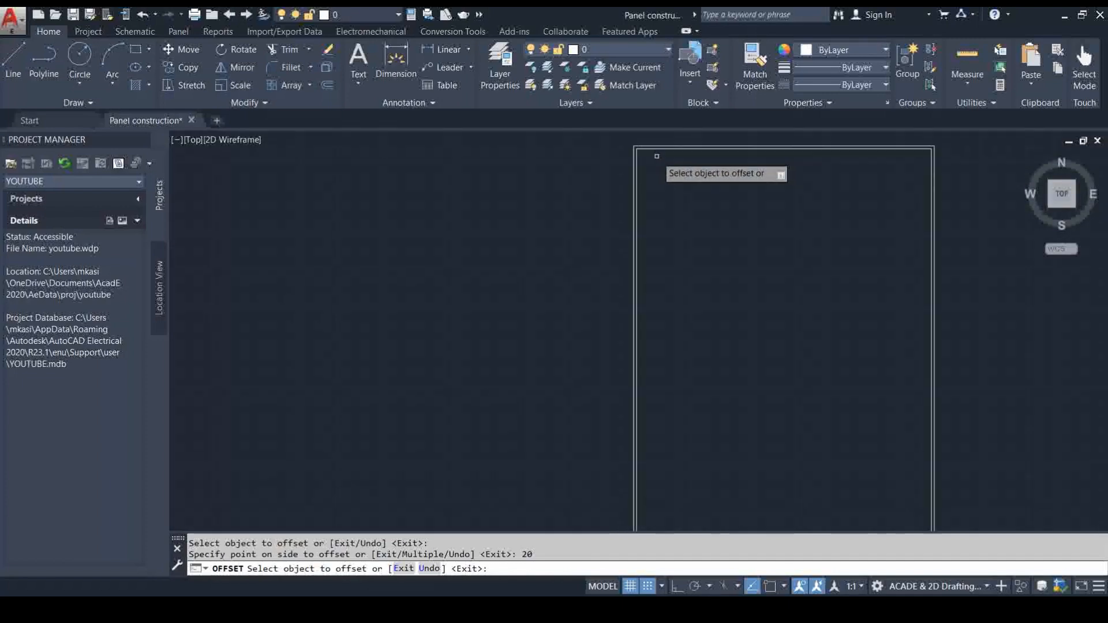
pyautogui.hotkey('ctrl', 'z')
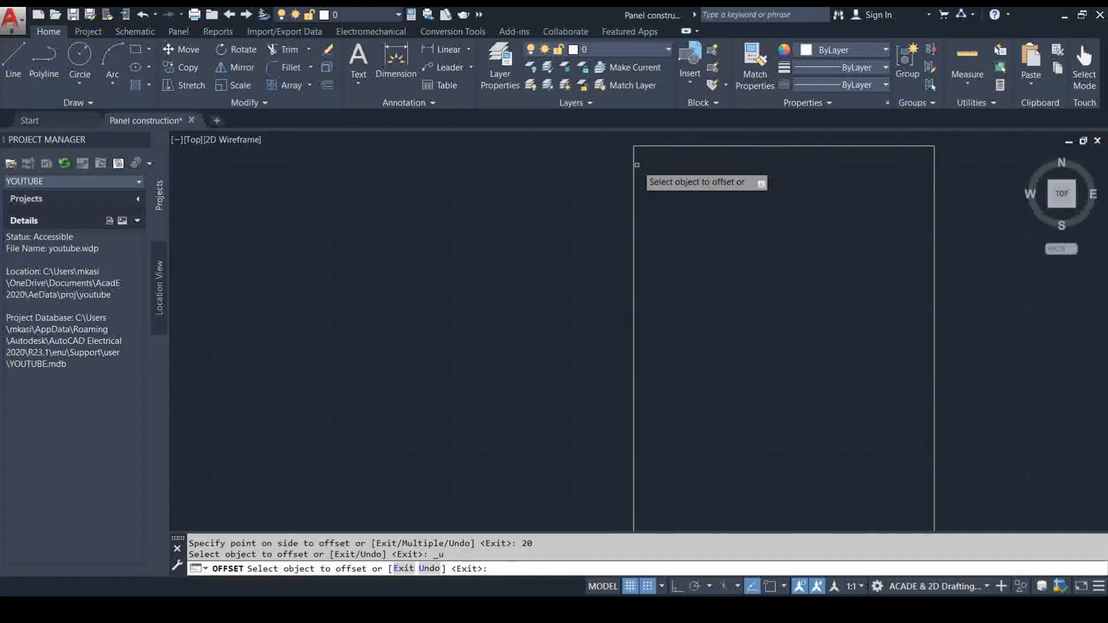
# Offset the second rectangle inward and move the smaller copy inside the labelled enclosure.
pyautogui.click(634, 167)
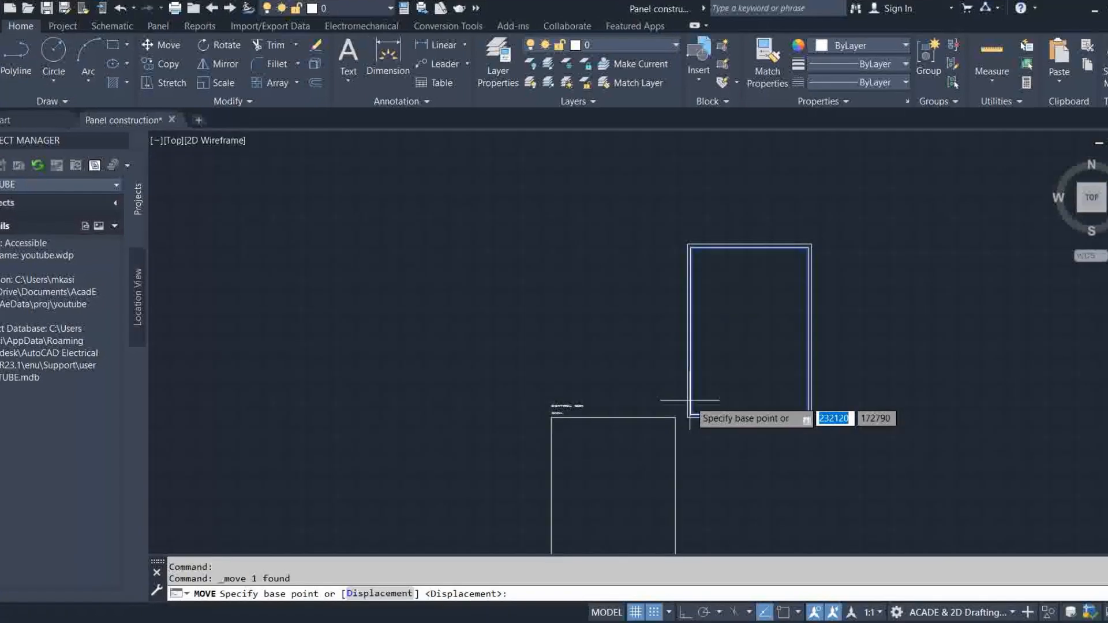
pyautogui.click(665, 381)
pyautogui.scroll(-3, 612, 461)
pyautogui.scroll(8, 617, 481)
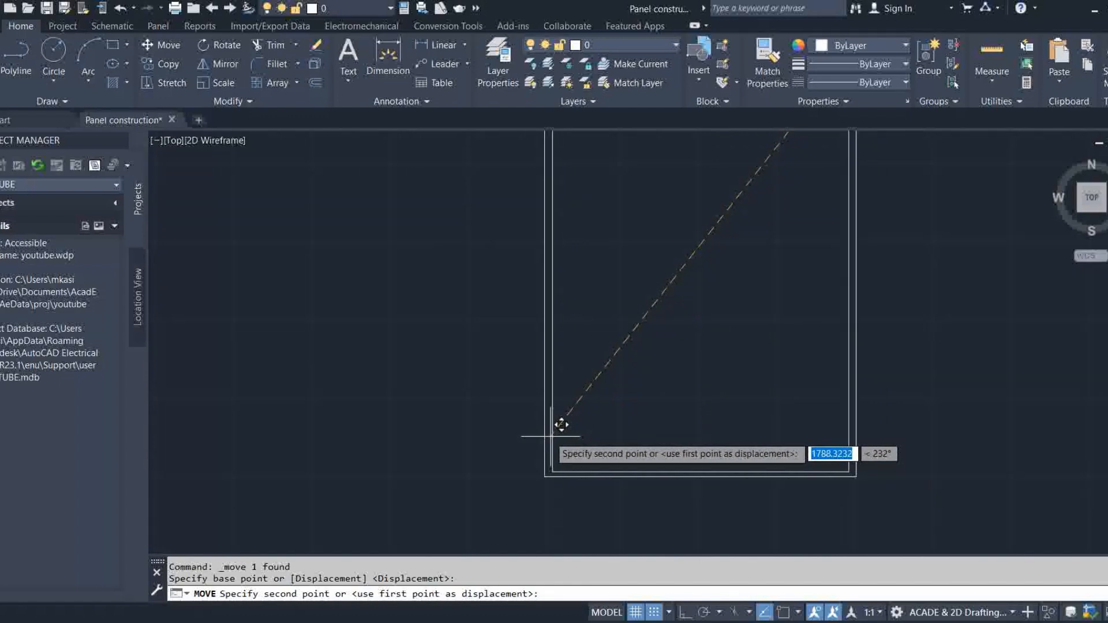
pyautogui.click(561, 426)
pyautogui.scroll(-5, 648, 386)
pyautogui.scroll(5, 626, 356)
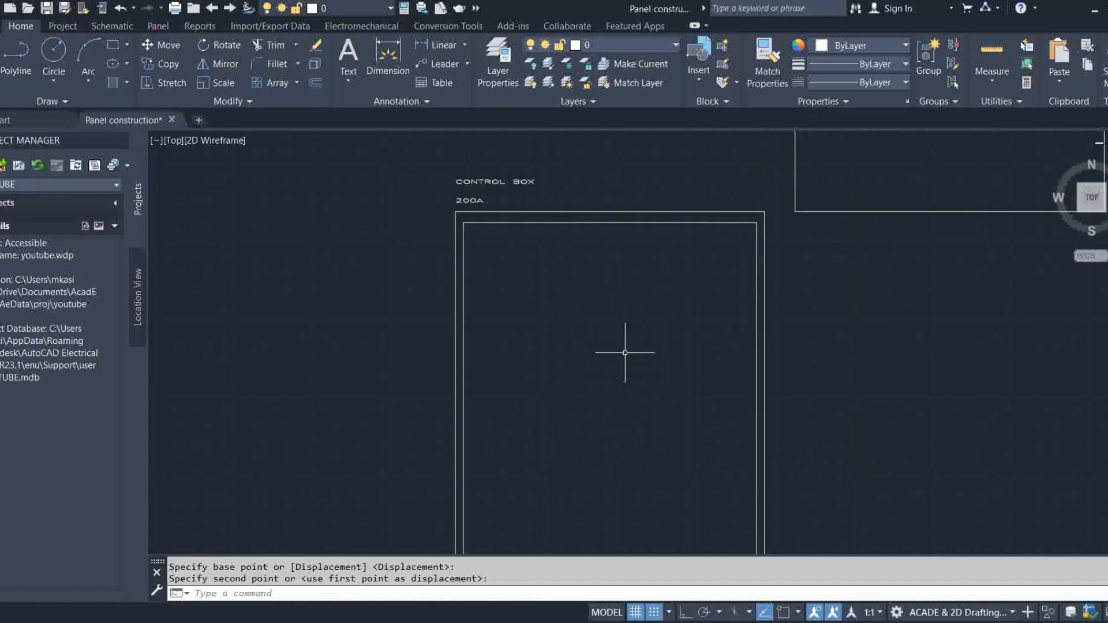
# Move the inner rectangle straight up by 10 within the enclosure.
pyautogui.scroll(-6, 626, 343)
pyautogui.scroll(4, 635, 383)
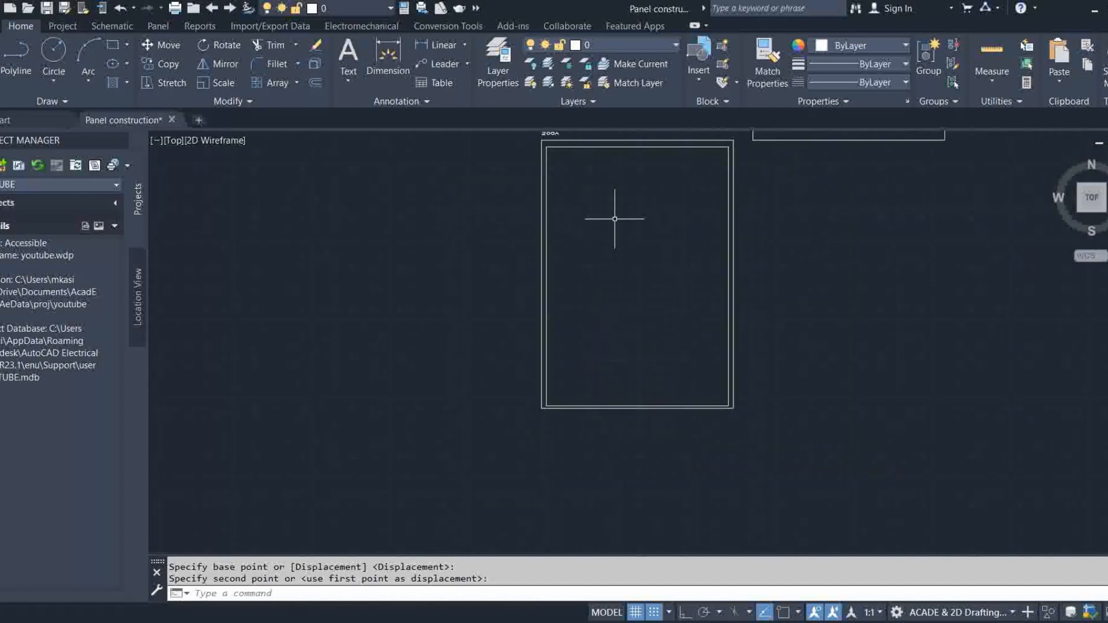
pyautogui.scroll(3, 637, 157)
pyautogui.scroll(-3, 614, 154)
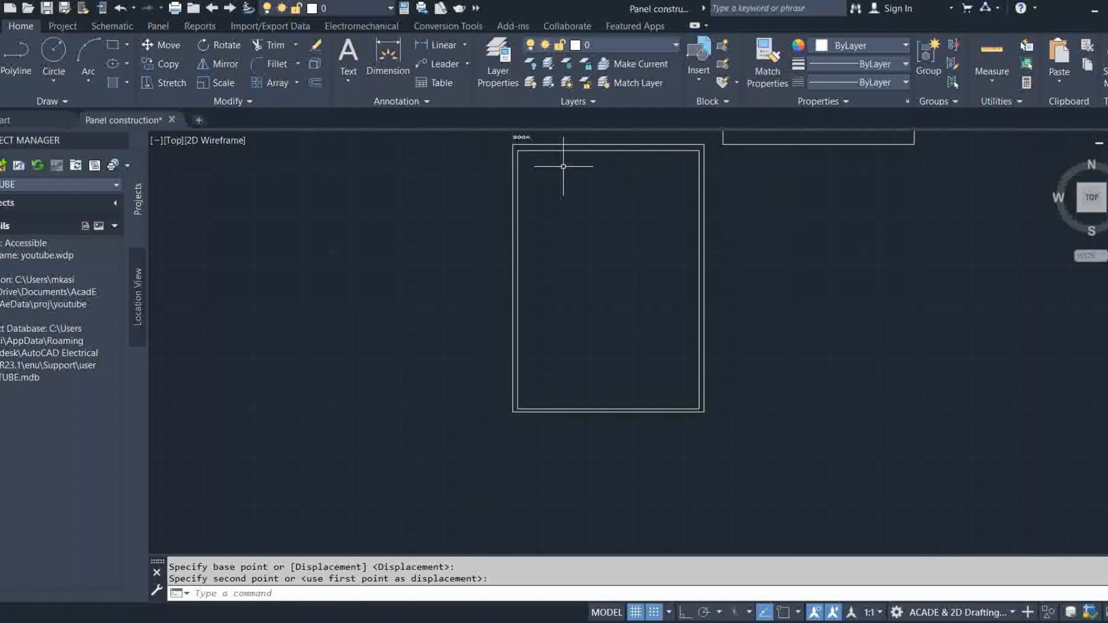
pyautogui.click(566, 152)
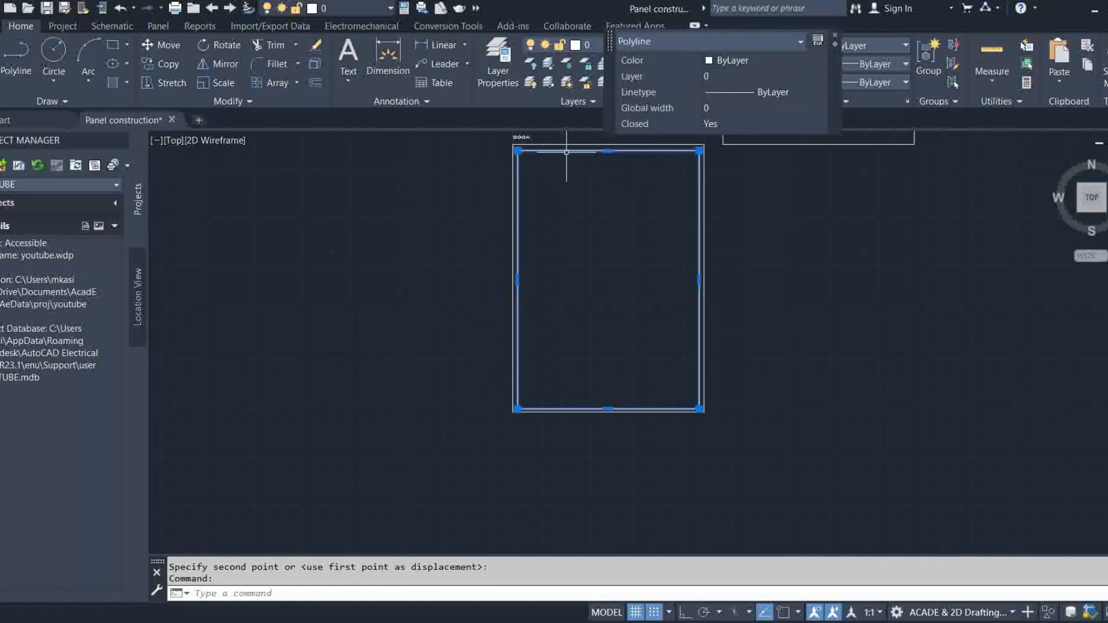
pyautogui.click(157, 46)
pyautogui.click(610, 269)
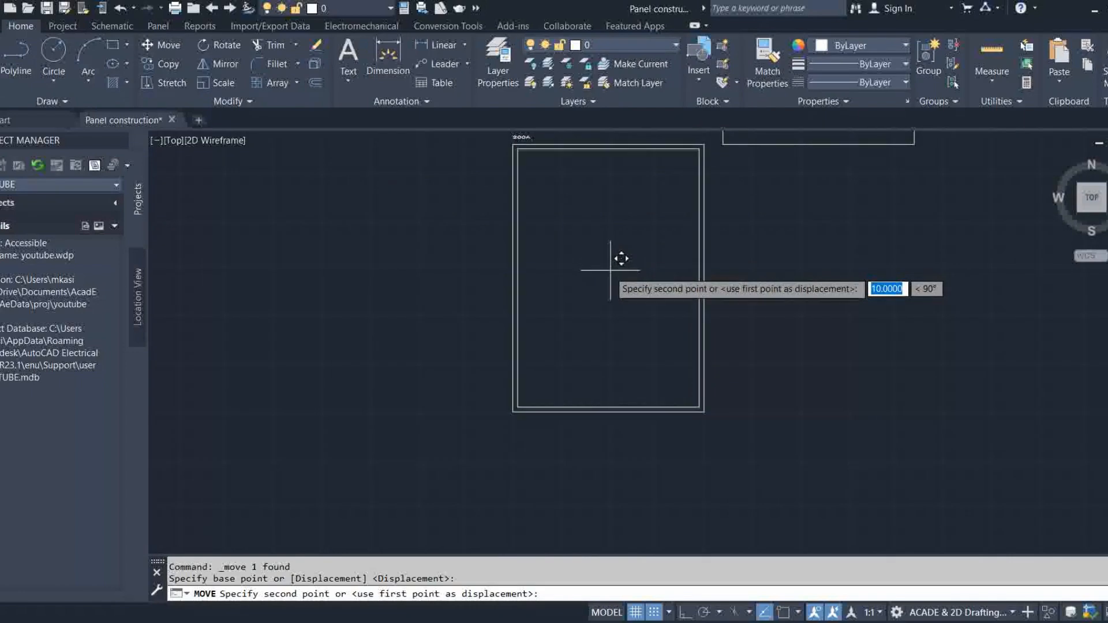
pyautogui.click(610, 270)
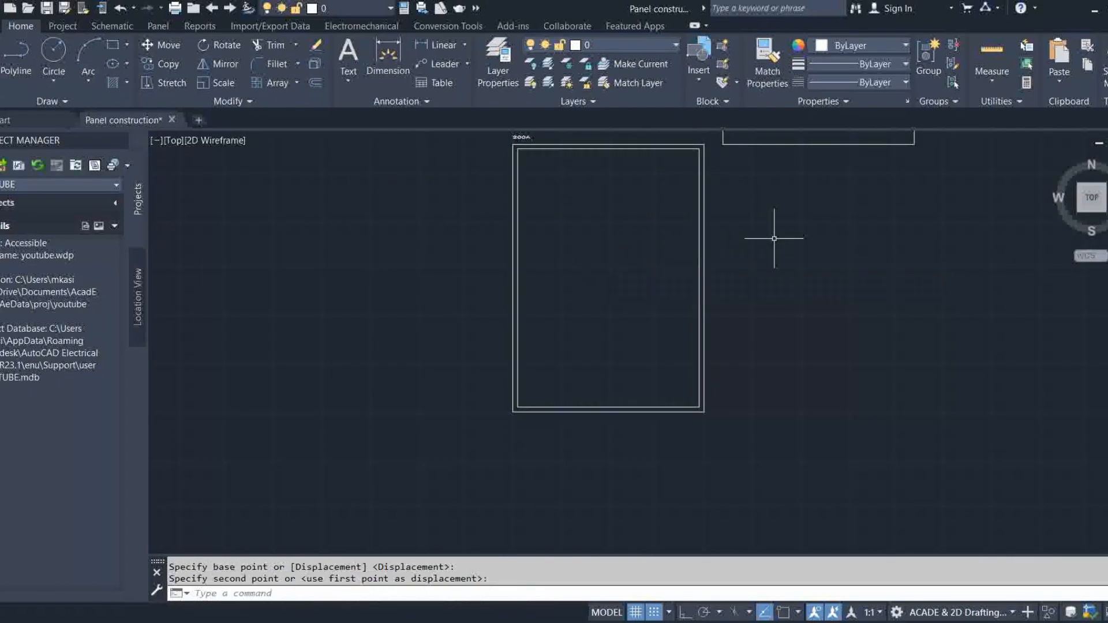
# Delete the spare rectangle beside the enclosure's upper-right corner.
pyautogui.scroll(-4, 774, 238)
pyautogui.click(811, 213)
pyautogui.press('Delete')
pyautogui.scroll(5, 745, 211)
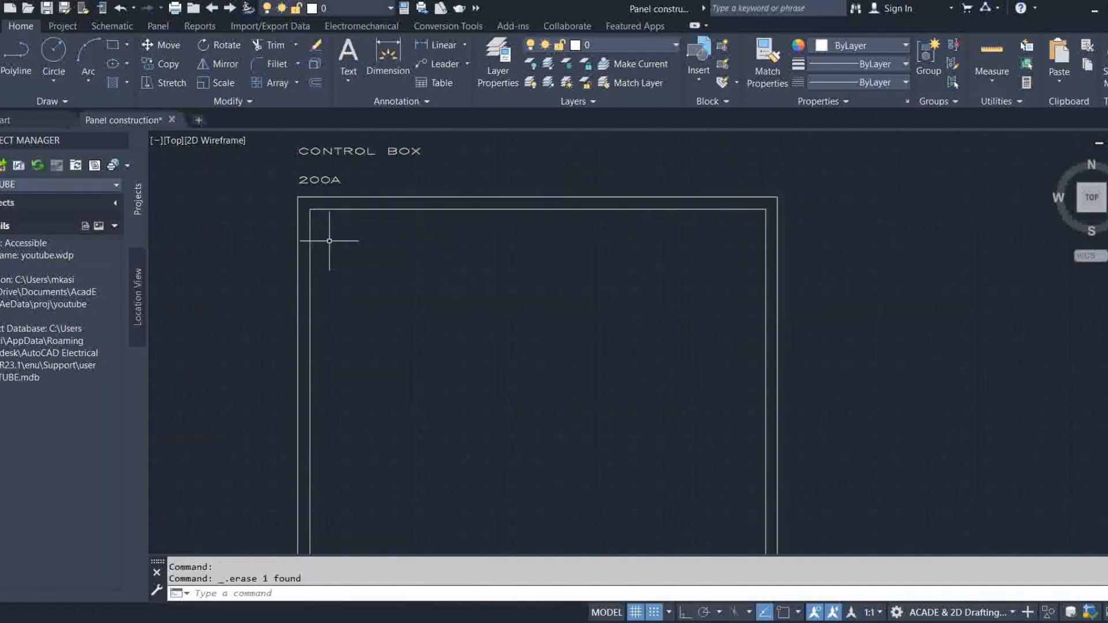
# Draw a circle of radius 15 in the upper-left corner of the inner rectangle.
pyautogui.scroll(-2, 317, 213)
pyautogui.click(56, 53)
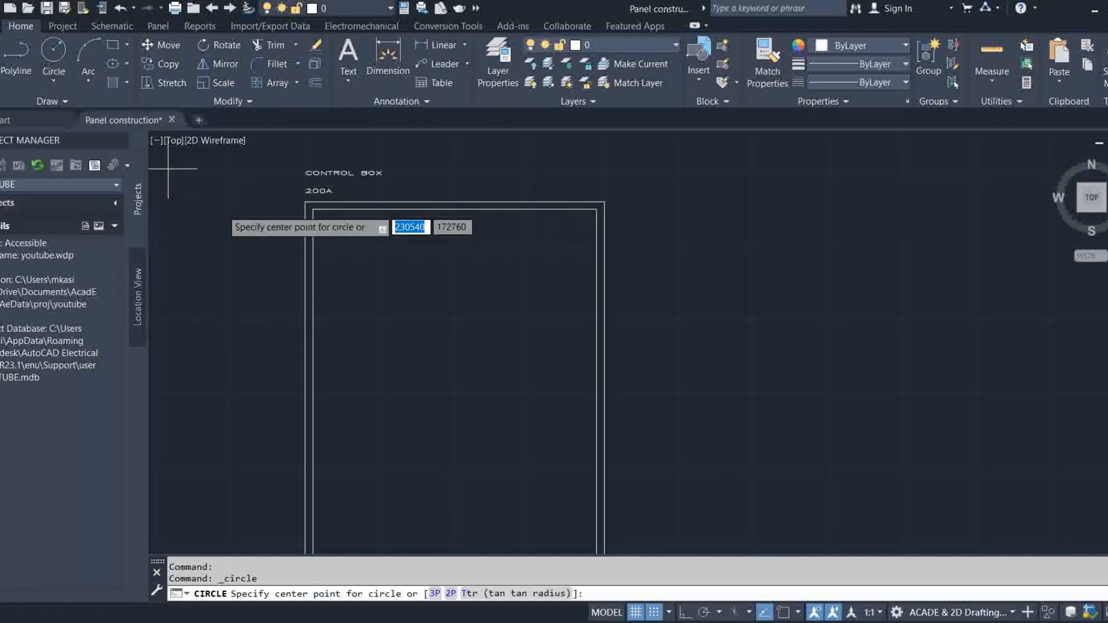
pyautogui.click(316, 216)
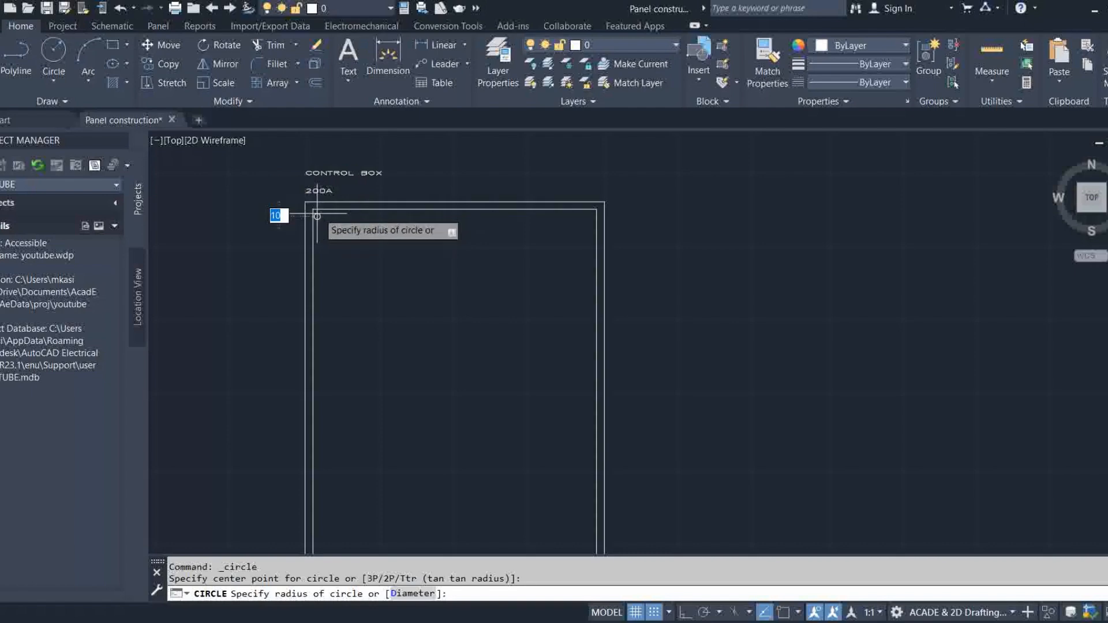
pyautogui.press('Return')
pyautogui.scroll(6, 325, 232)
# Shift the corner circle 10 to the right by its centre, clear of the inner rectangle's left edge.
pyautogui.click(297, 192)
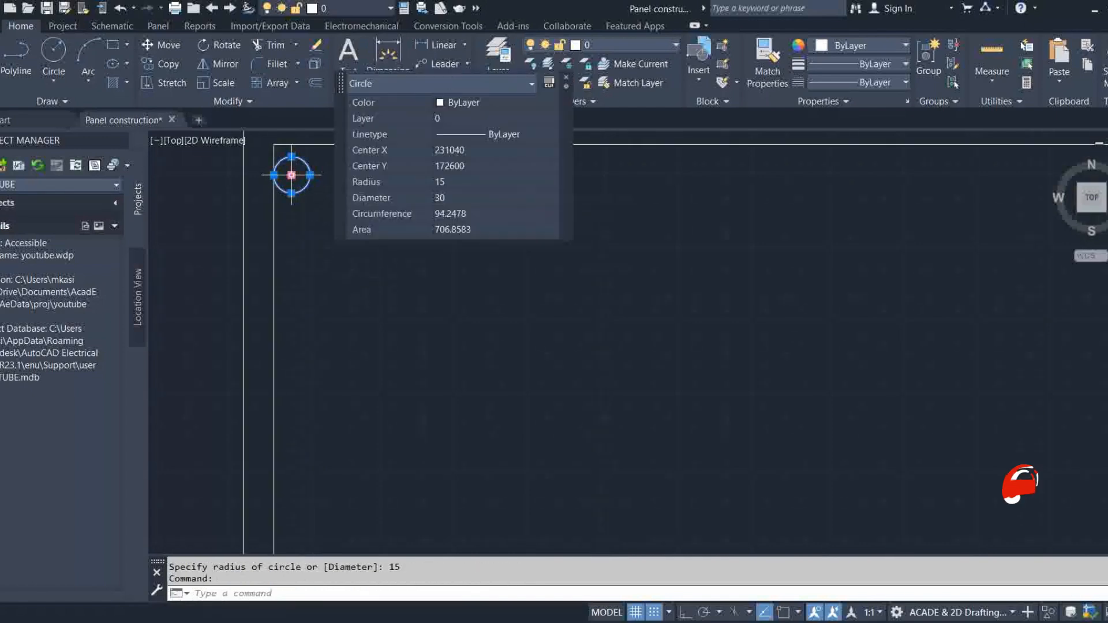
pyautogui.click(292, 175)
pyautogui.click(303, 175)
pyautogui.scroll(-4, 324, 277)
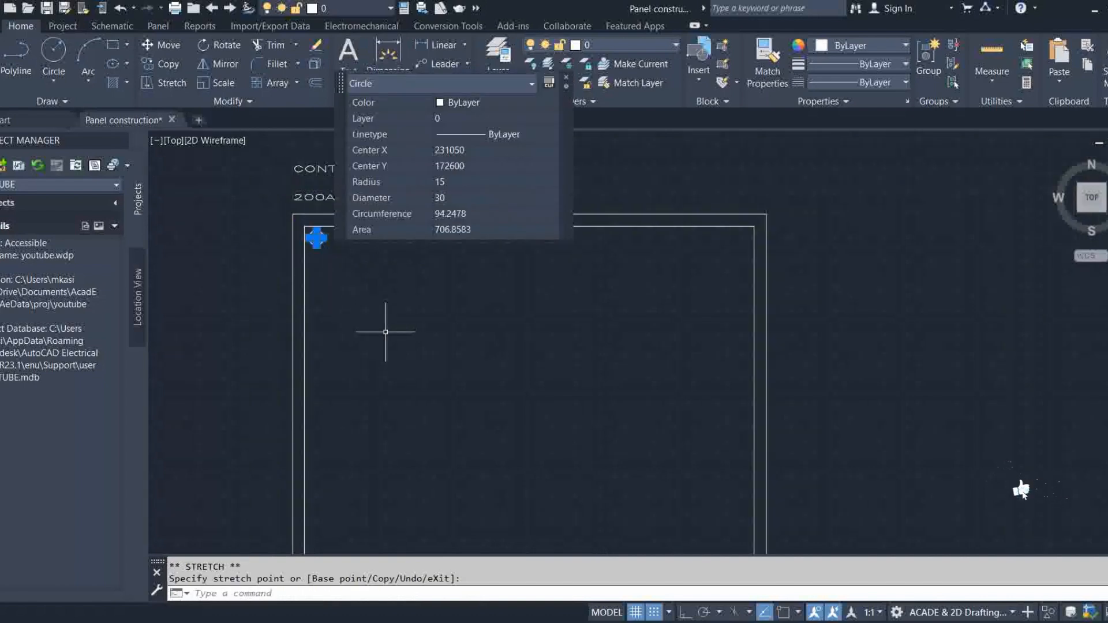
pyautogui.press('Escape')
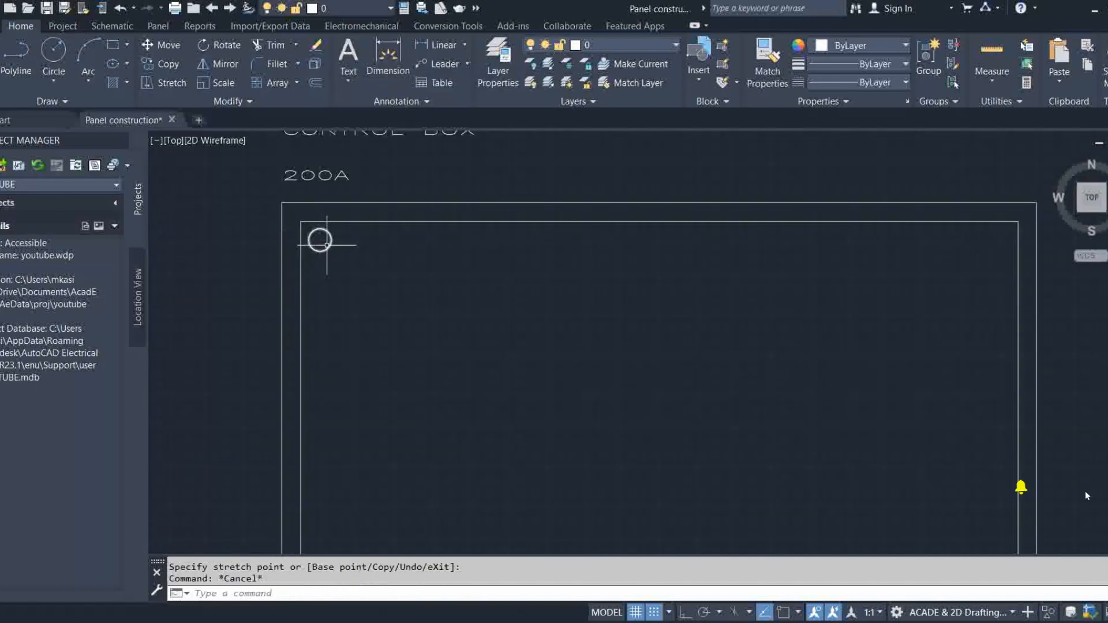
# Copy the upper-left circle straight down into the inner rectangle's lower-left corner with Ortho on.
pyautogui.click(162, 63)
pyautogui.click(322, 251)
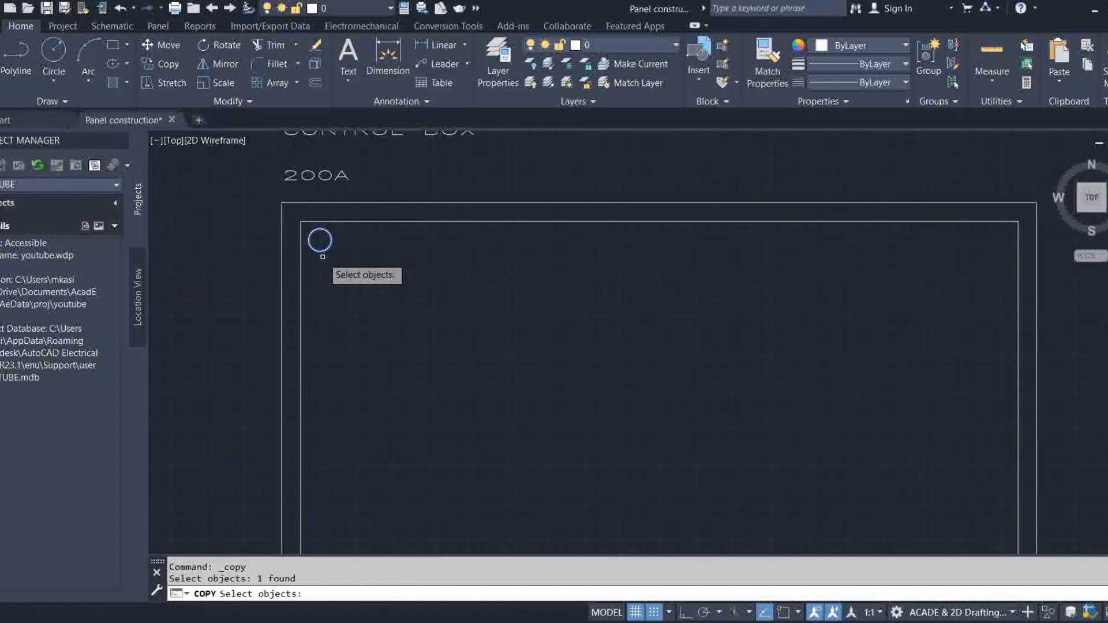
pyautogui.press('Return')
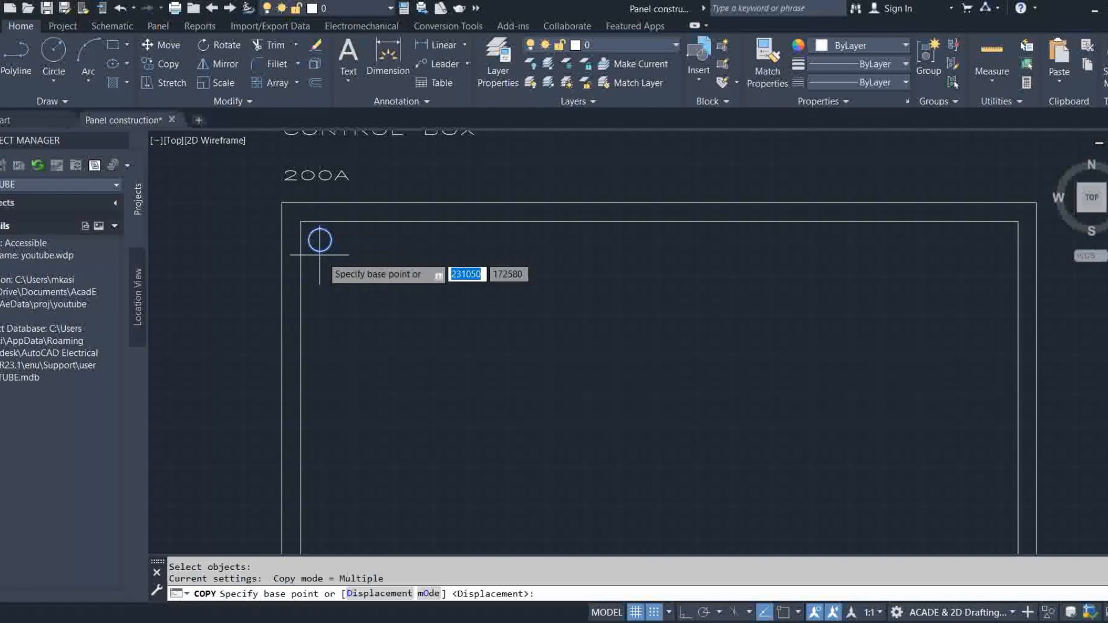
pyautogui.click(328, 248)
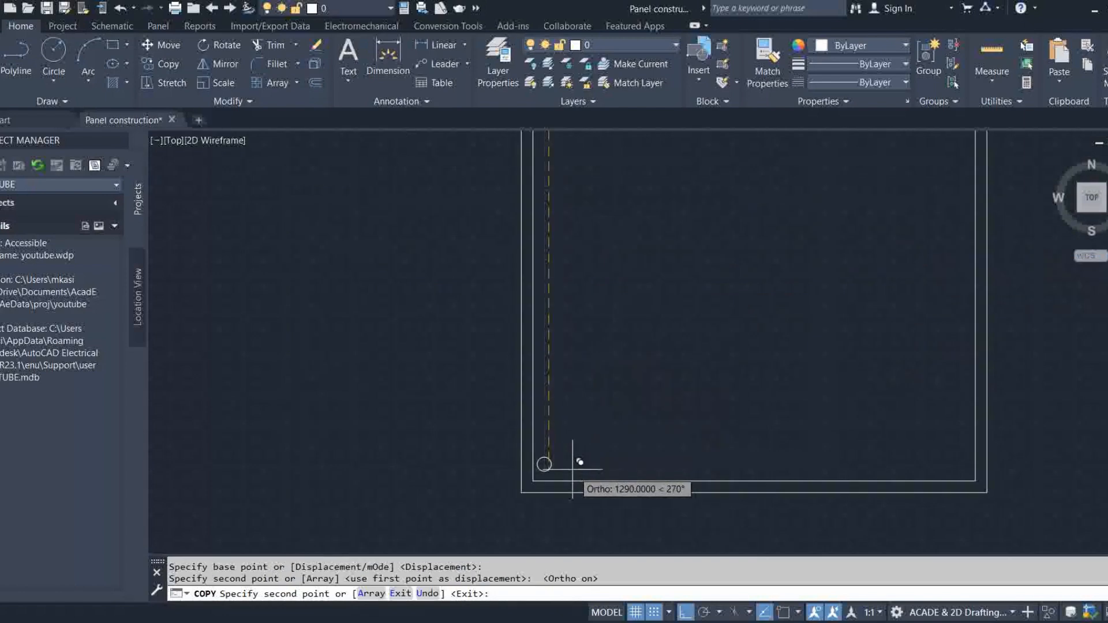
pyautogui.click(572, 474)
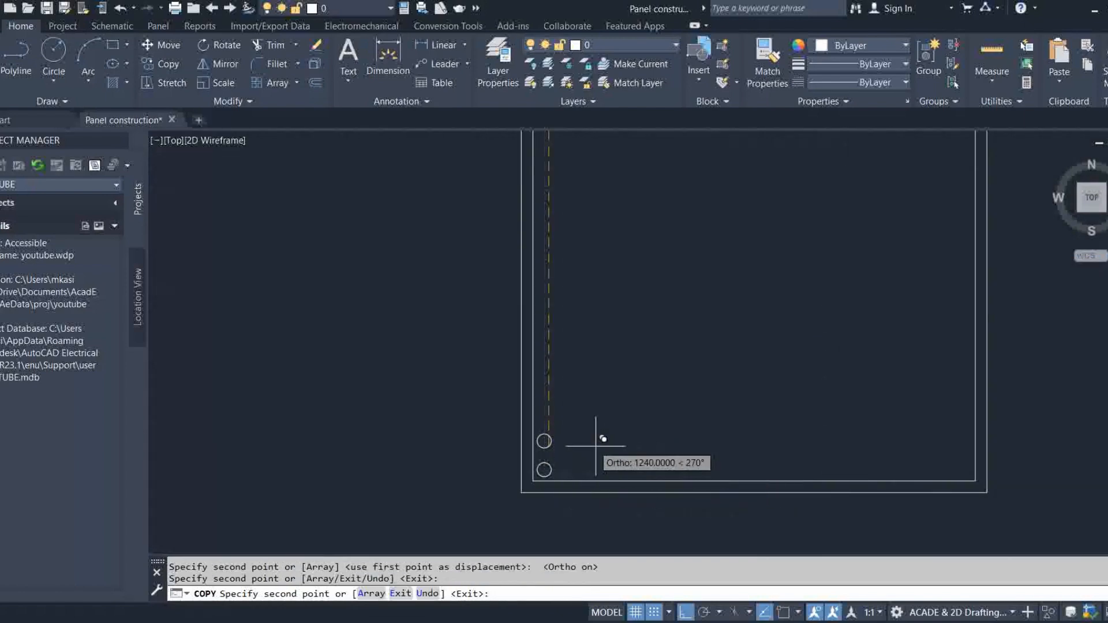
pyautogui.press('Escape')
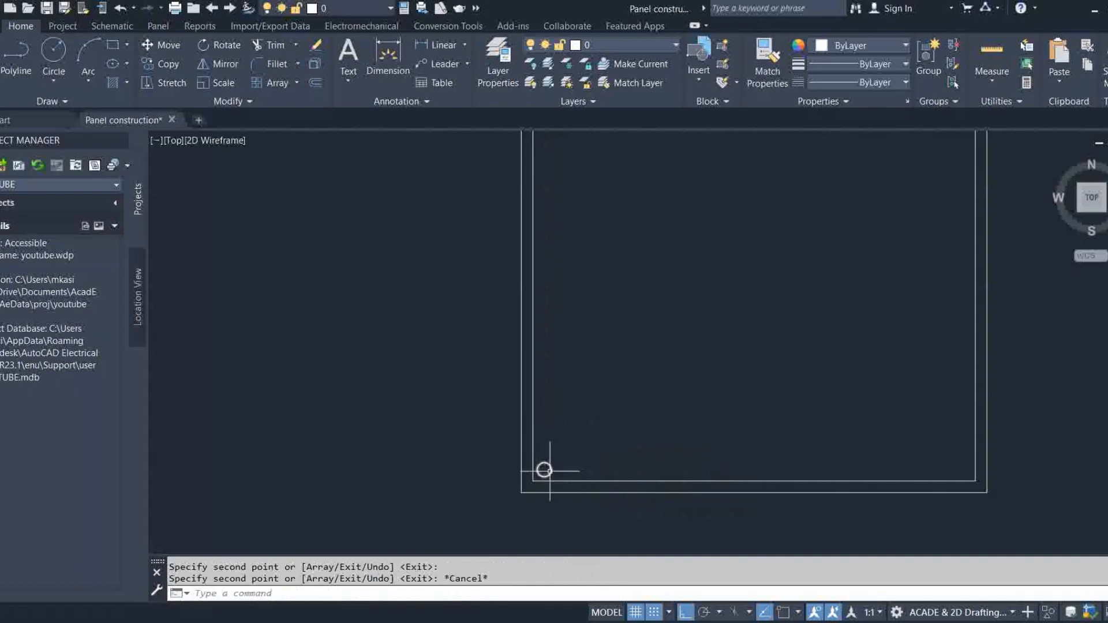
# Copy the two left-hand circles horizontally into the upper-right and lower-right corners of the inner rectangle.
pyautogui.click(150, 65)
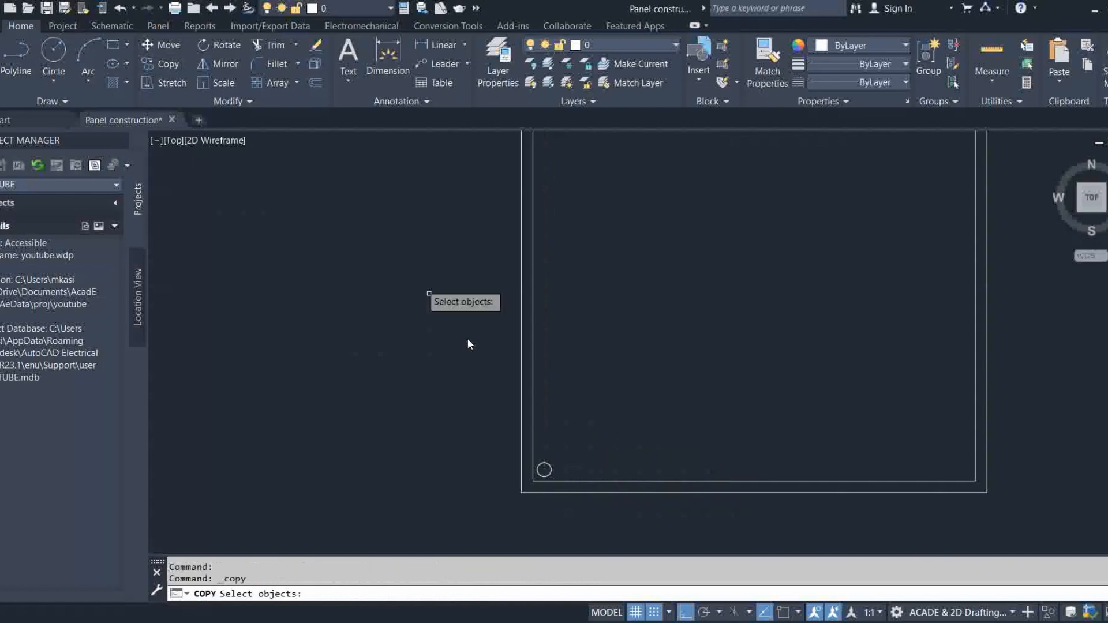
pyautogui.click(540, 465)
pyautogui.press('Return')
pyautogui.click(544, 470)
pyautogui.scroll(-6, 879, 460)
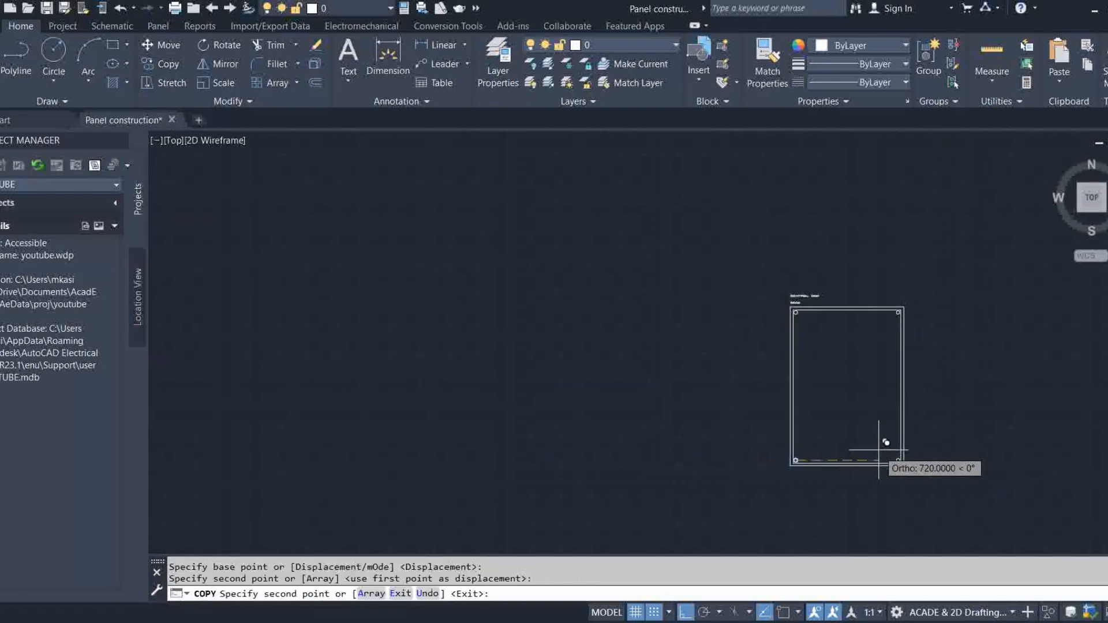
pyautogui.press('Escape')
pyautogui.scroll(5, 845, 472)
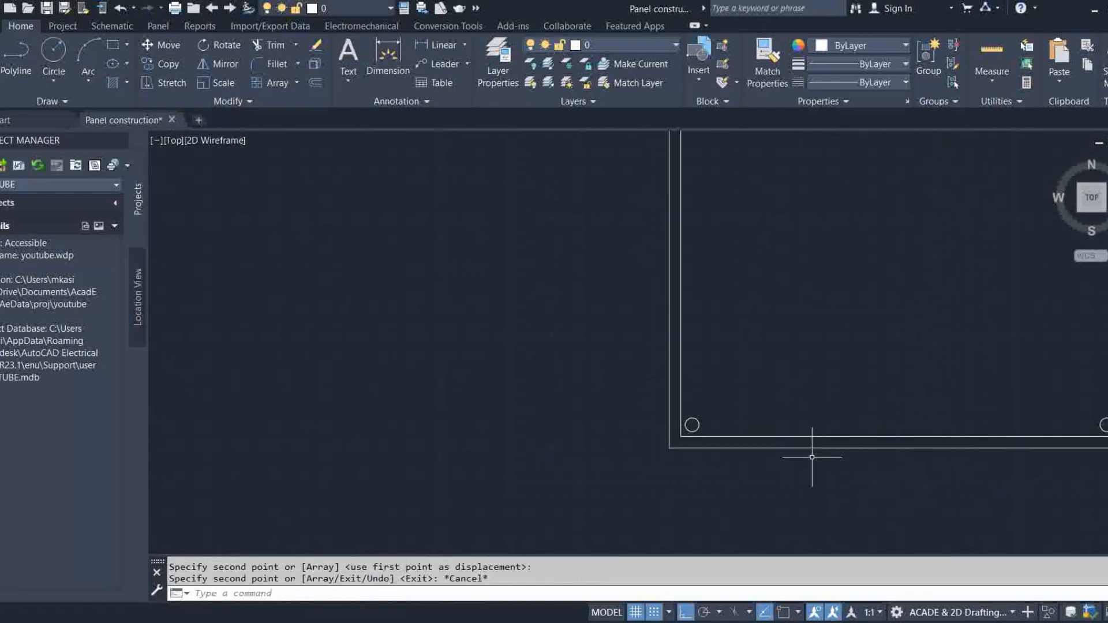
pyautogui.scroll(-3, 827, 443)
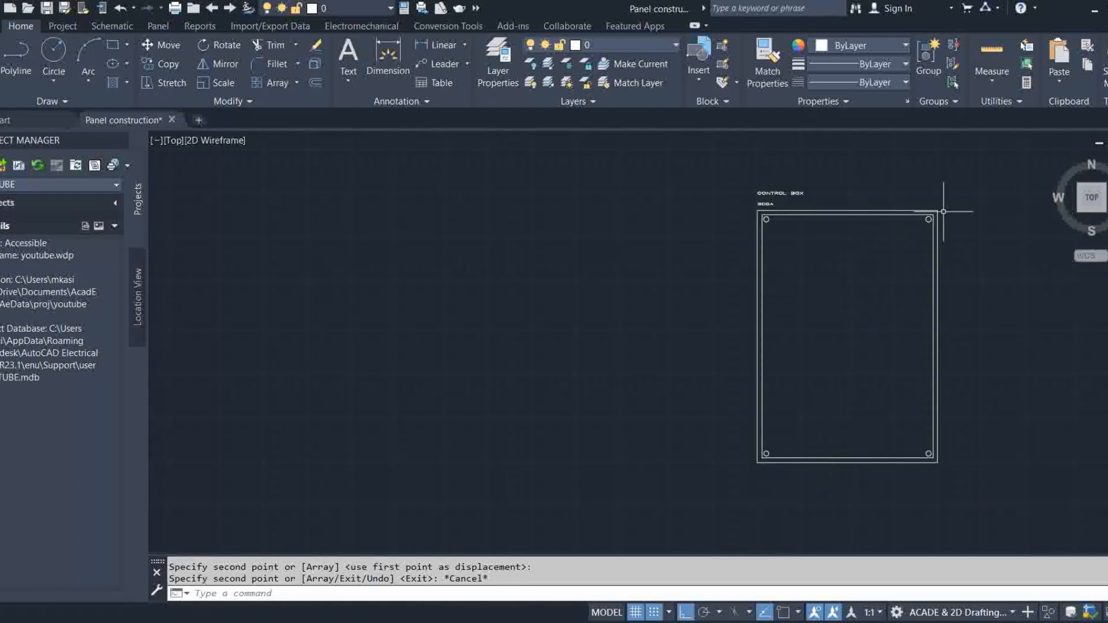
pyautogui.scroll(2, 1002, 297)
pyautogui.scroll(-2, 1002, 346)
pyautogui.scroll(2, 1064, 391)
pyautogui.scroll(-4, 1054, 386)
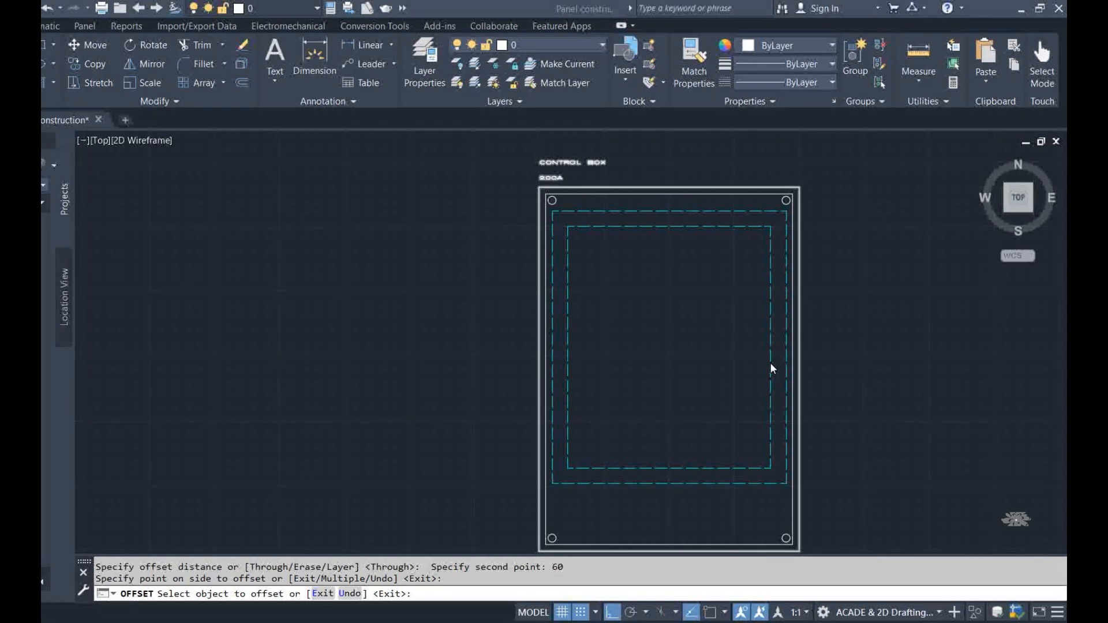
pyautogui.scroll(-2, 775, 367)
pyautogui.scroll(4, 760, 379)
pyautogui.scroll(-2, 794, 374)
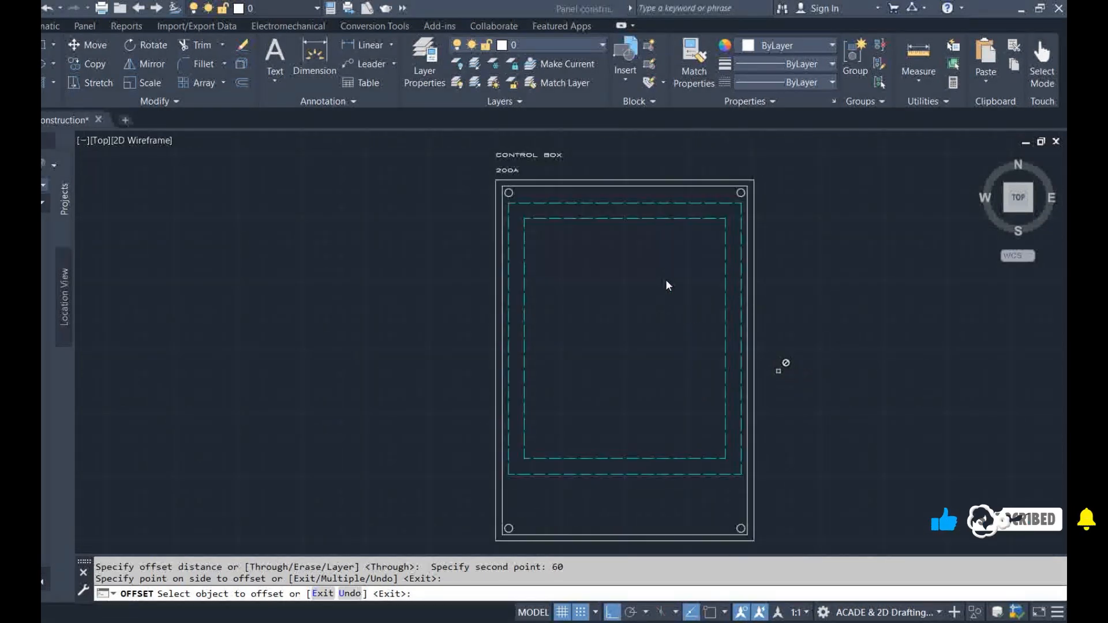
# Draw a rectangle over the left part of the outer dashed frame and offset it inward by 60.
pyautogui.click(623, 249)
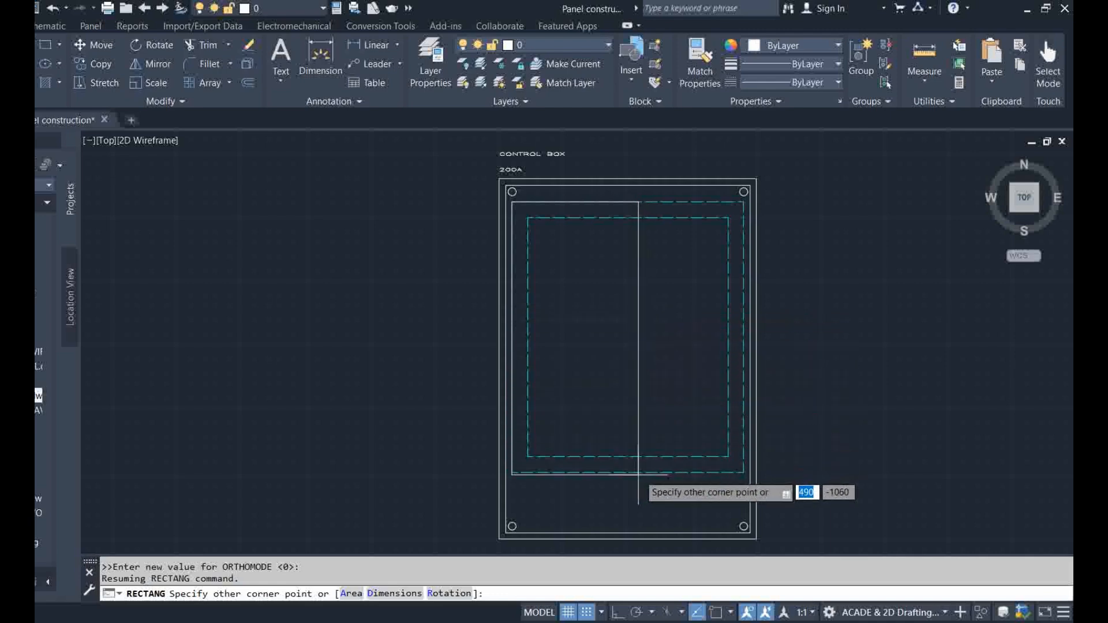
pyautogui.click(620, 472)
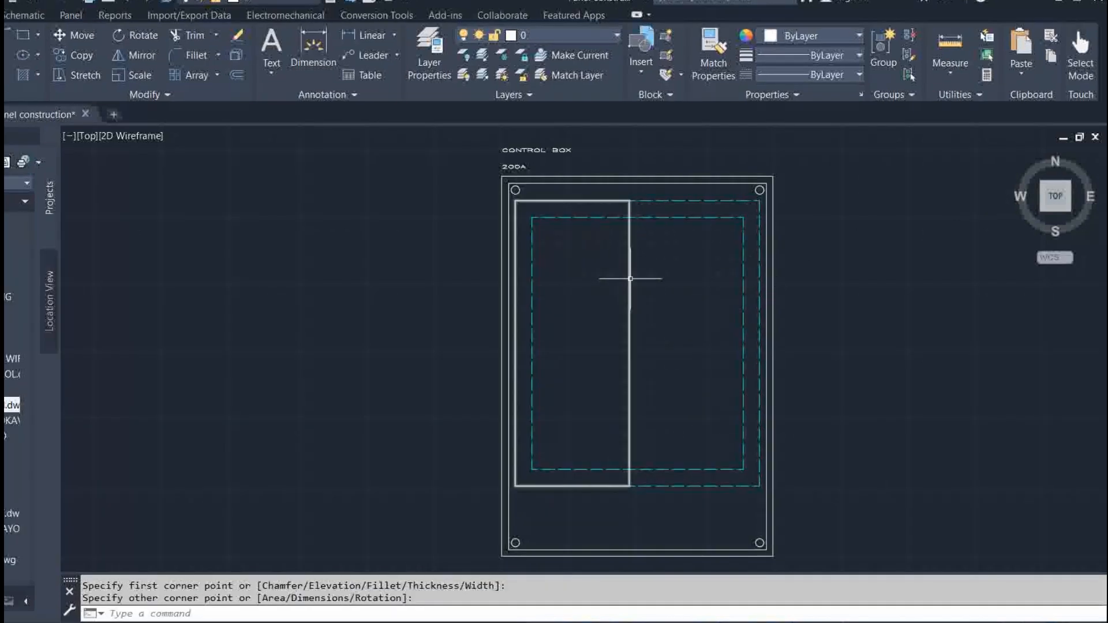
pyautogui.click(621, 276)
pyautogui.click(236, 75)
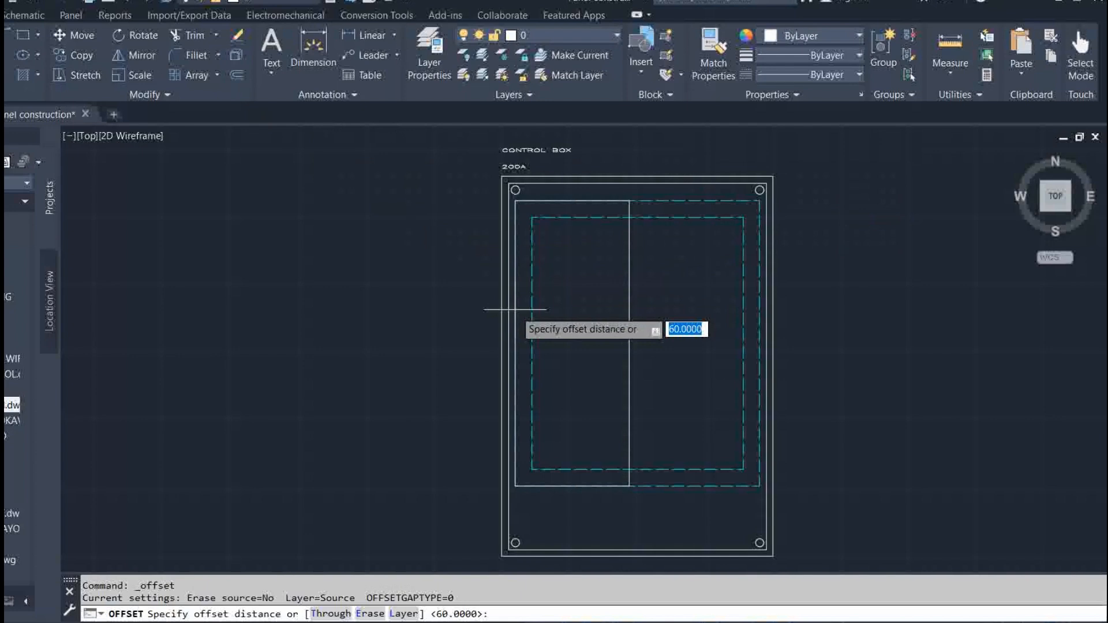
pyautogui.click(529, 300)
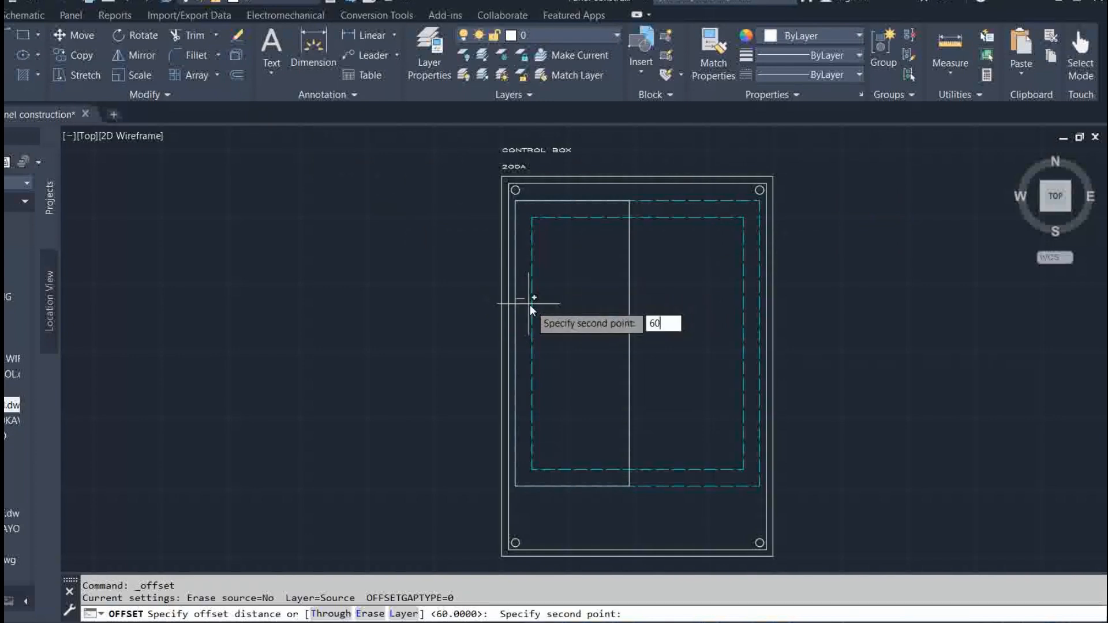
pyautogui.write('60')
pyautogui.press('Return')
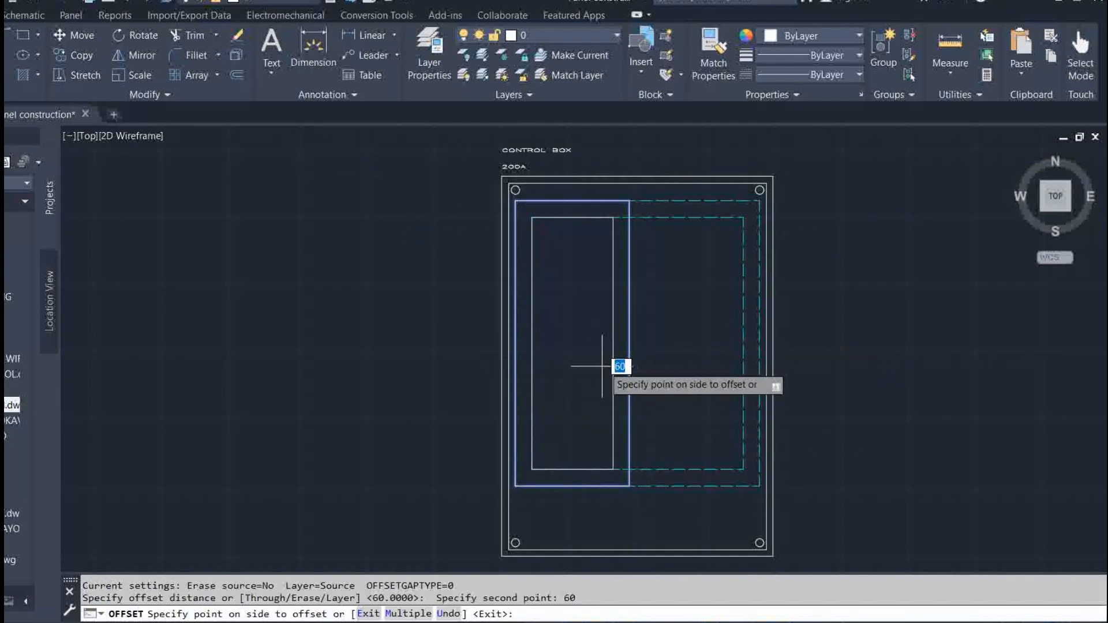
pyautogui.click(602, 366)
pyautogui.press('Escape')
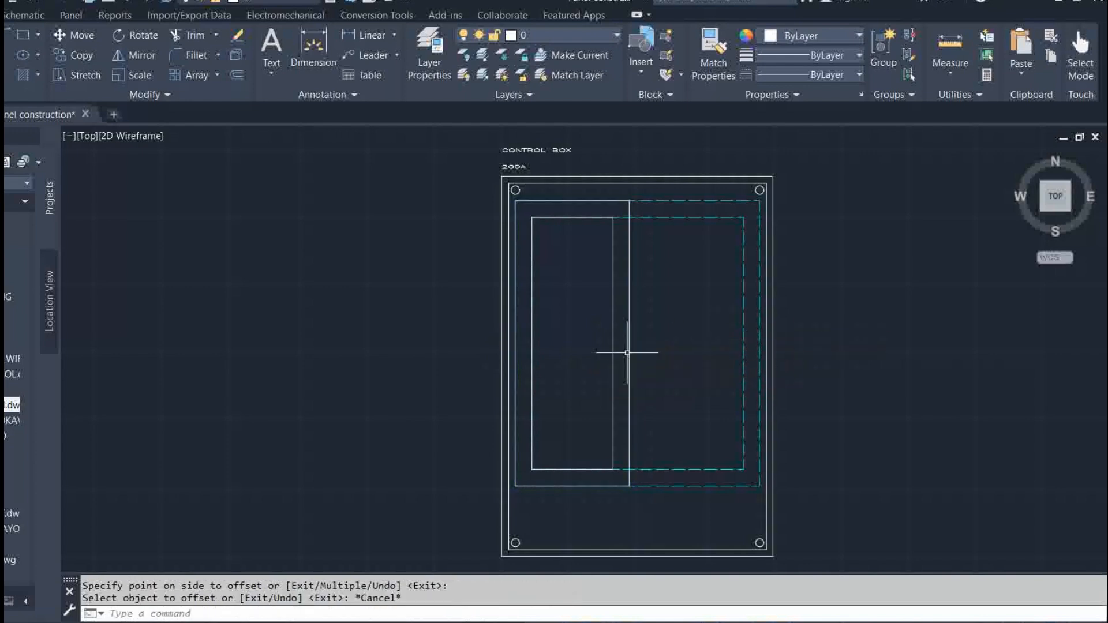
# Set the linetype of the new left rectangle and its inward offset to ACAD_ISO02W100.
pyautogui.click(629, 352)
pyautogui.click(860, 74)
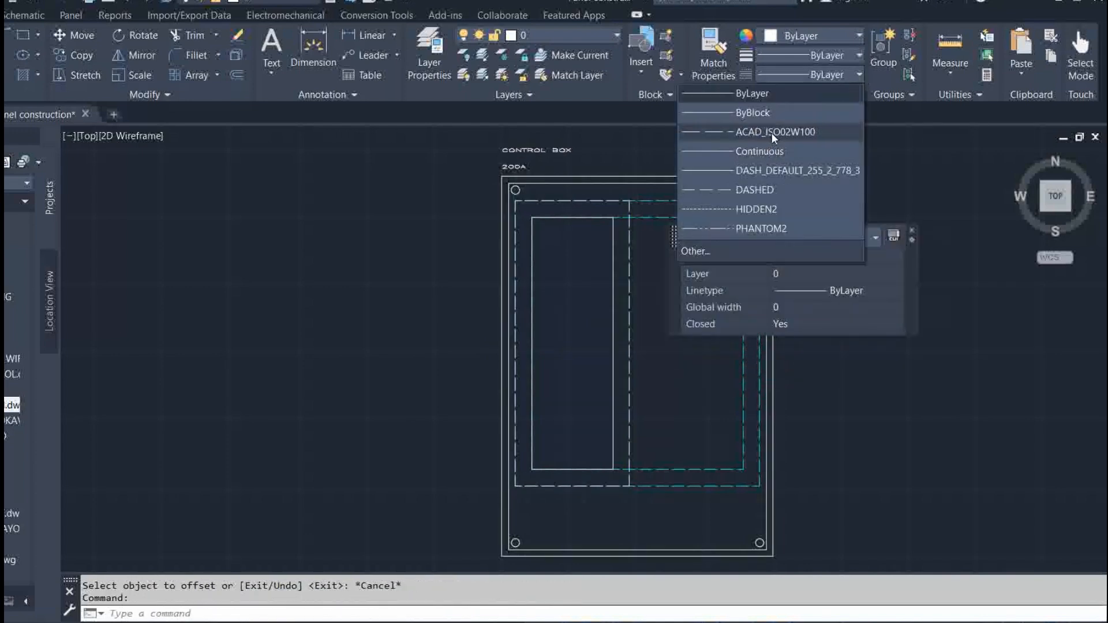
pyautogui.click(771, 134)
pyautogui.click(613, 288)
pyautogui.click(860, 74)
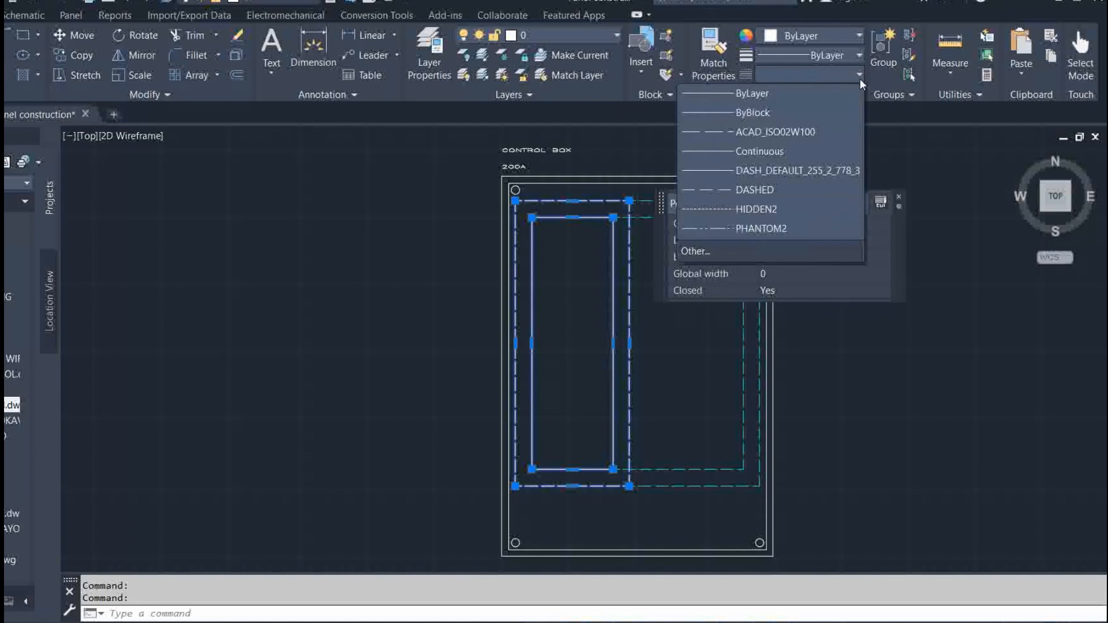
pyautogui.click(792, 131)
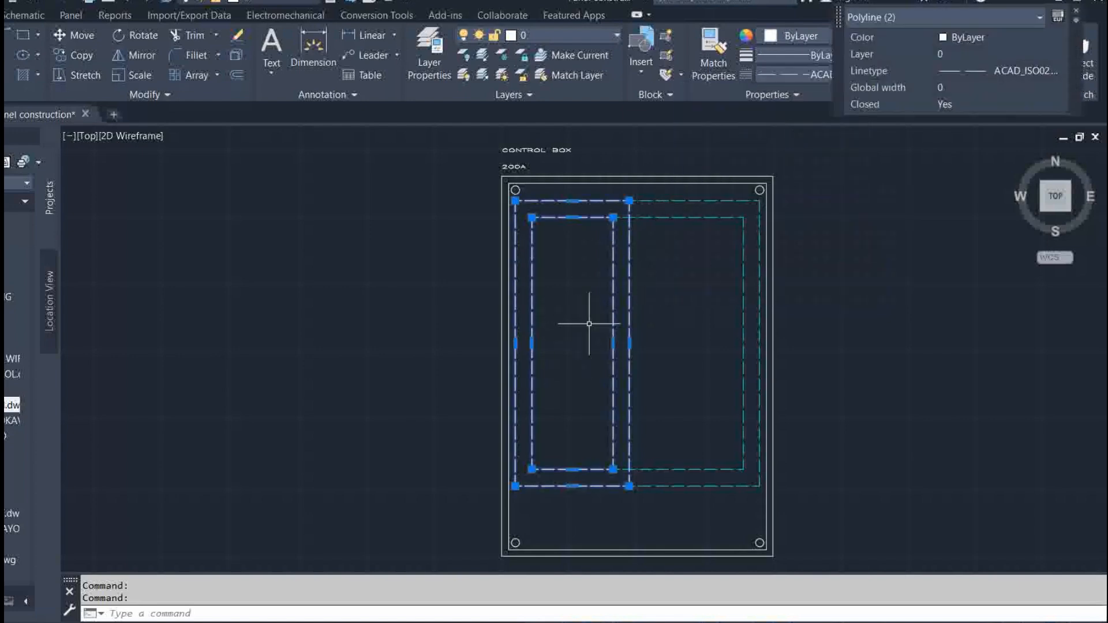
pyautogui.scroll(4, 507, 272)
pyautogui.scroll(-6, 547, 287)
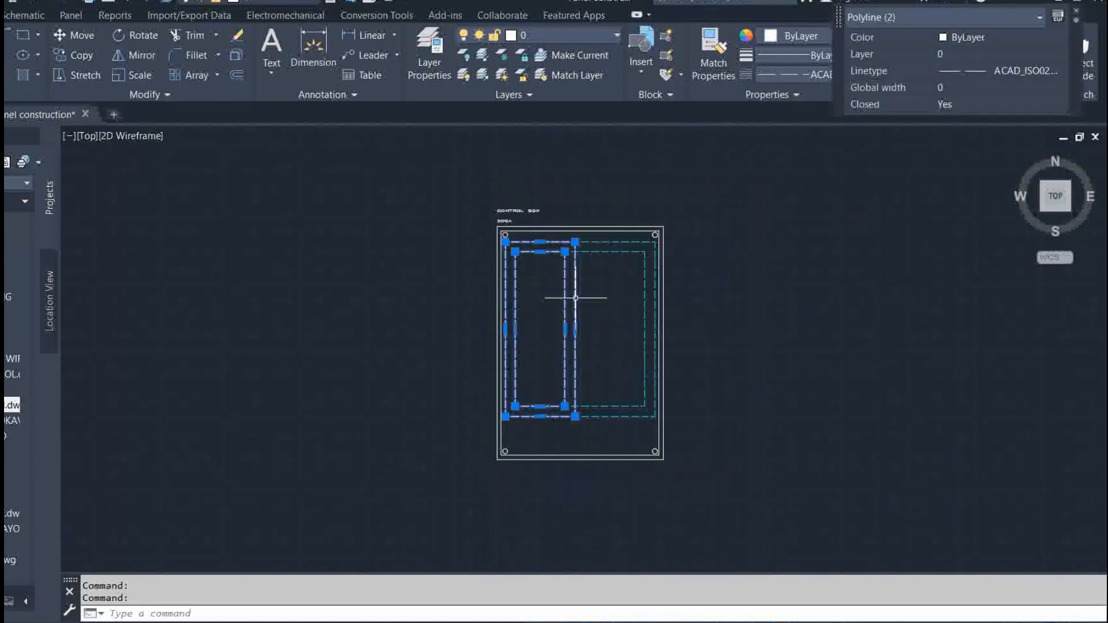
pyautogui.press('Escape')
pyautogui.click(574, 323)
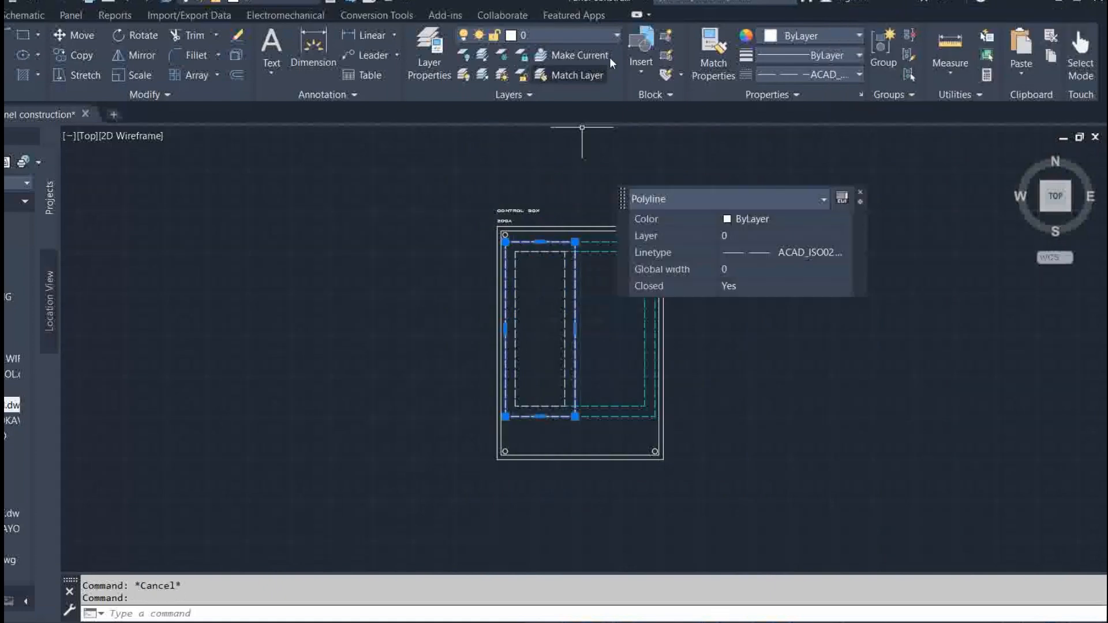
pyautogui.click(617, 34)
pyautogui.scroll(1, 546, 238)
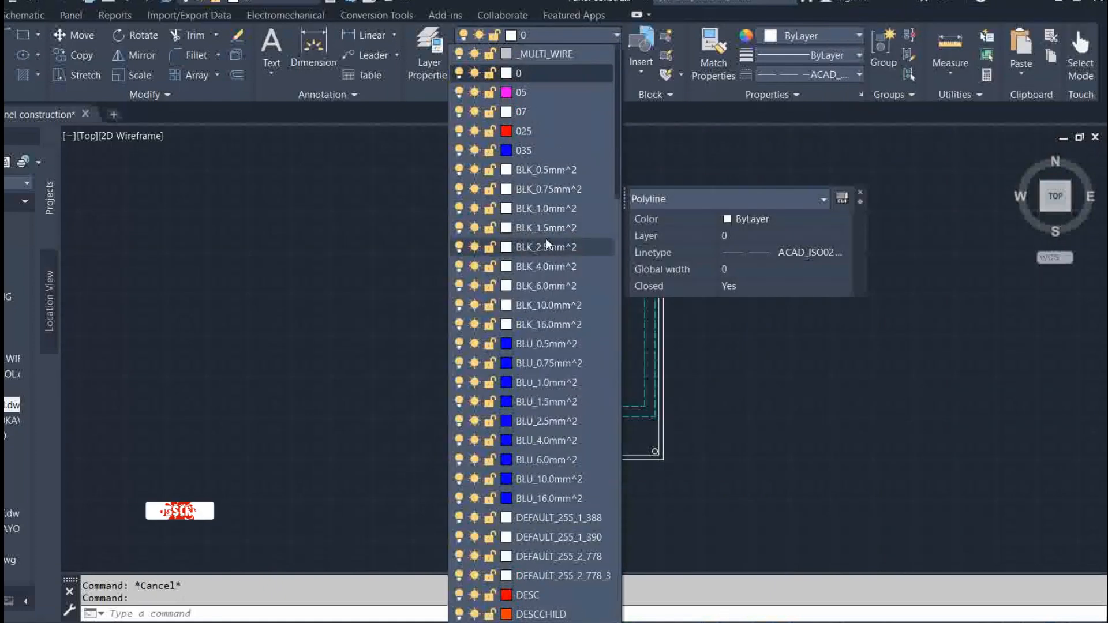
pyautogui.press('Escape')
pyautogui.click(646, 295)
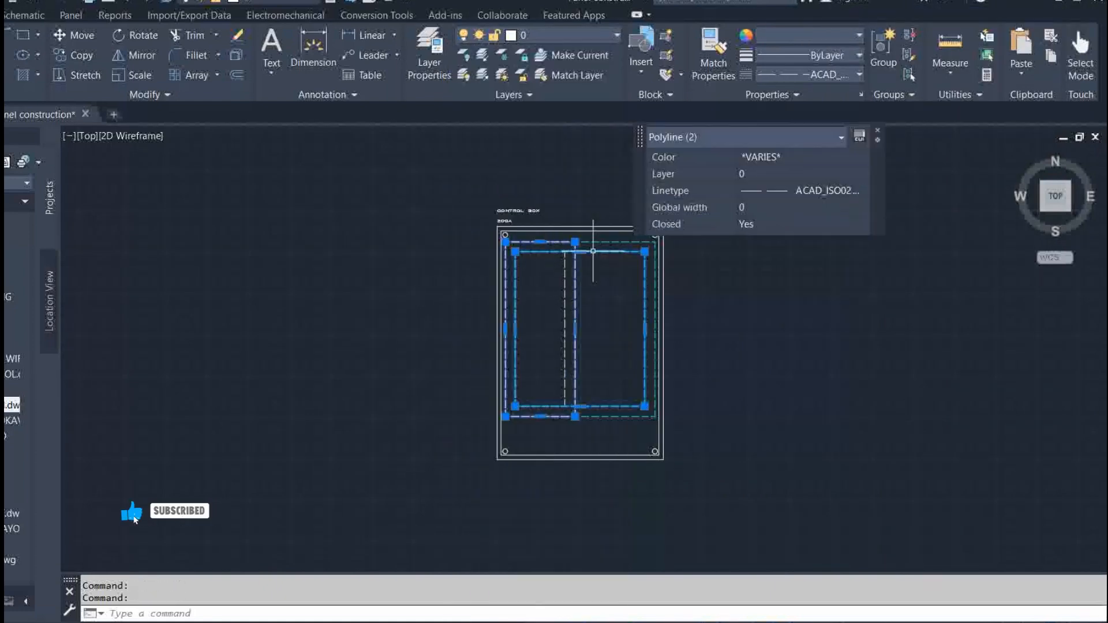
pyautogui.press('Escape')
# Change the colour of the two white dashed rectangles in the left part of the frame to cyan.
pyautogui.click(656, 297)
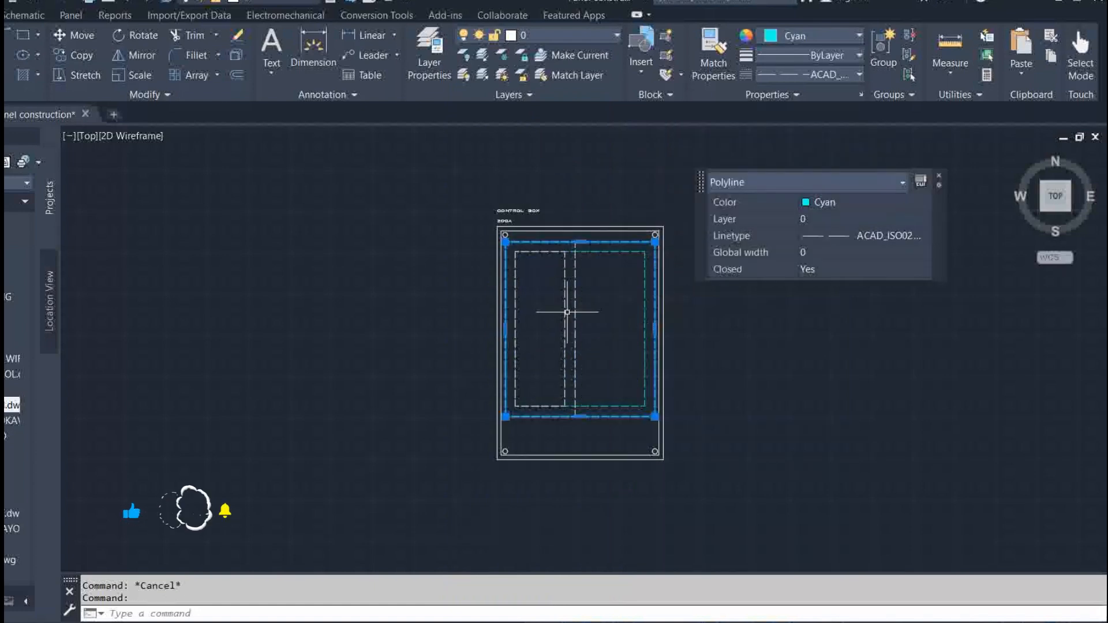
pyautogui.click(569, 312)
pyautogui.click(575, 299)
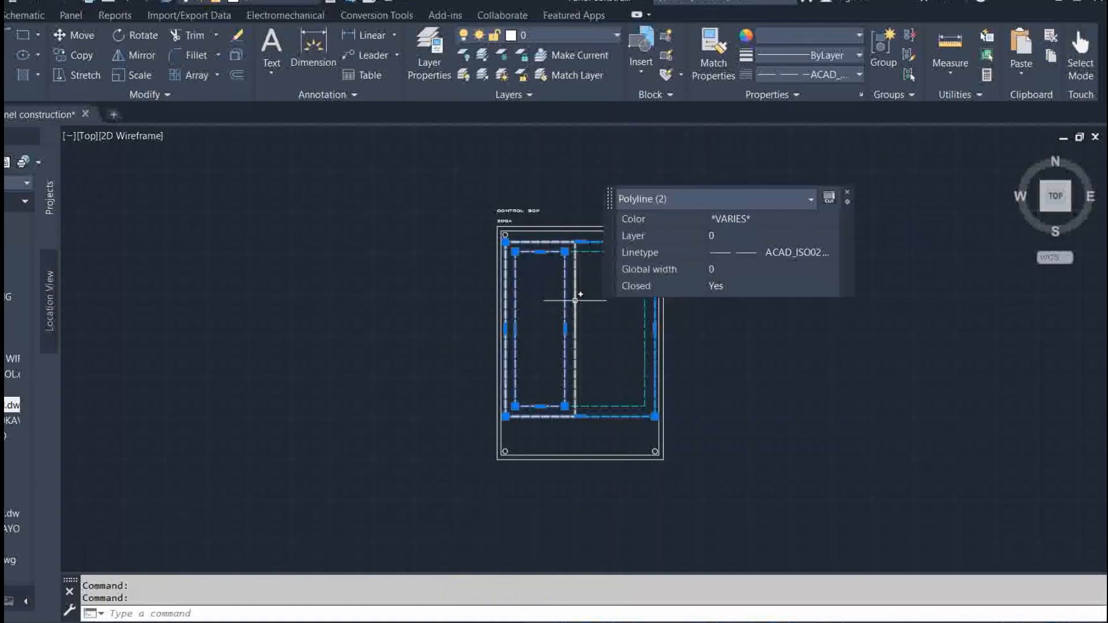
pyautogui.click(856, 36)
pyautogui.click(771, 200)
pyautogui.press('Escape')
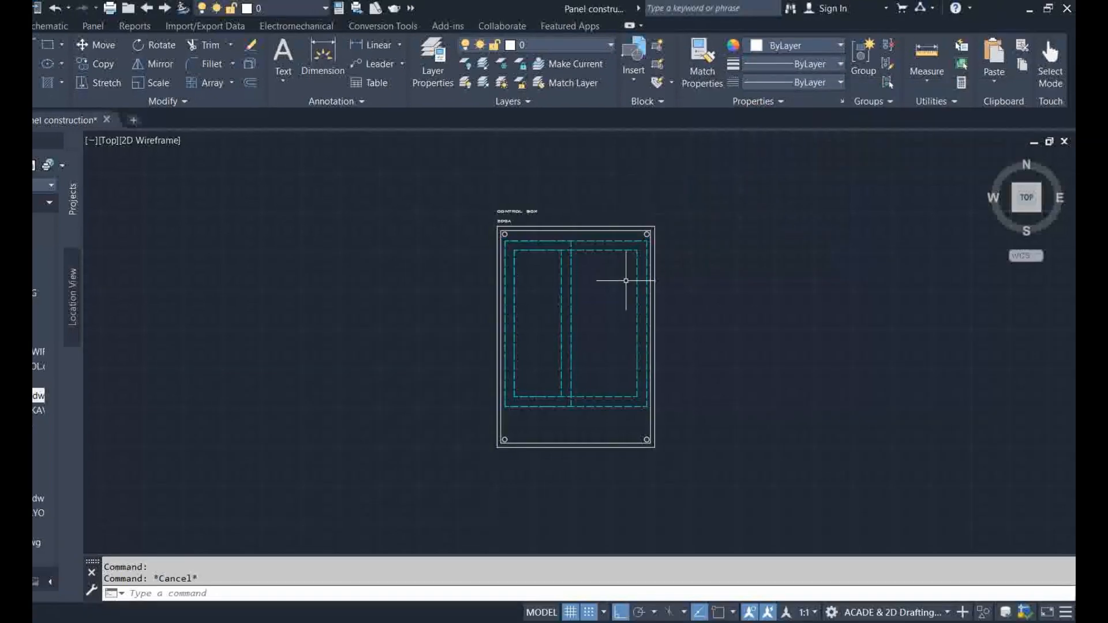
# Measure the height of the left inner dashed rectangle downward from its upper-right corner.
pyautogui.scroll(3, 577, 288)
pyautogui.scroll(-1, 685, 369)
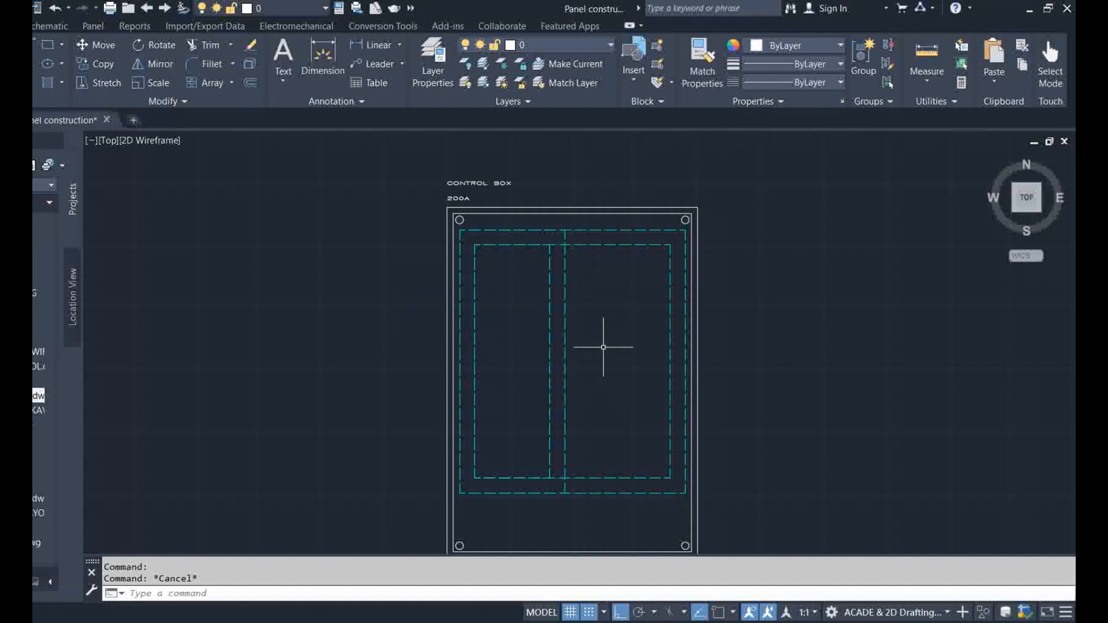
pyautogui.scroll(2, 521, 498)
pyautogui.scroll(-2, 527, 470)
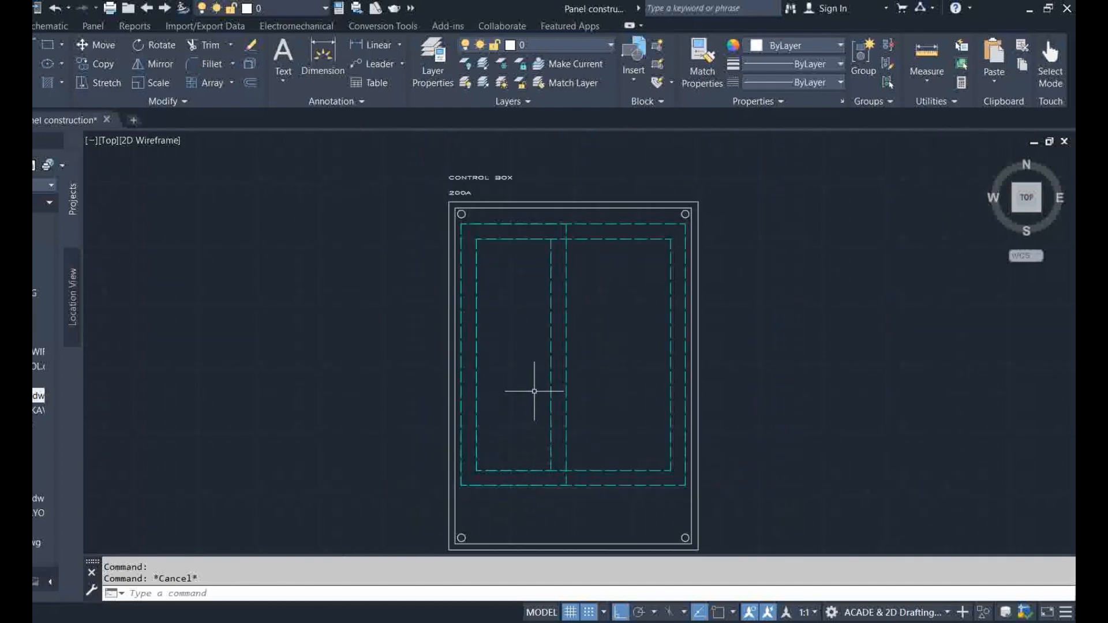
pyautogui.click(926, 57)
pyautogui.click(550, 239)
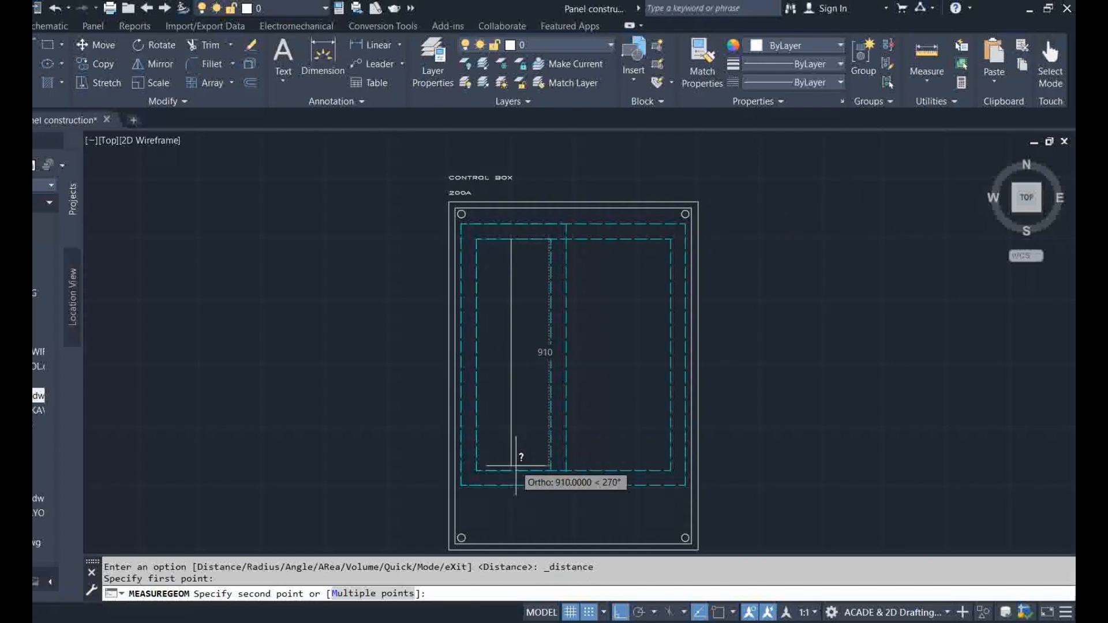
pyautogui.press('Escape')
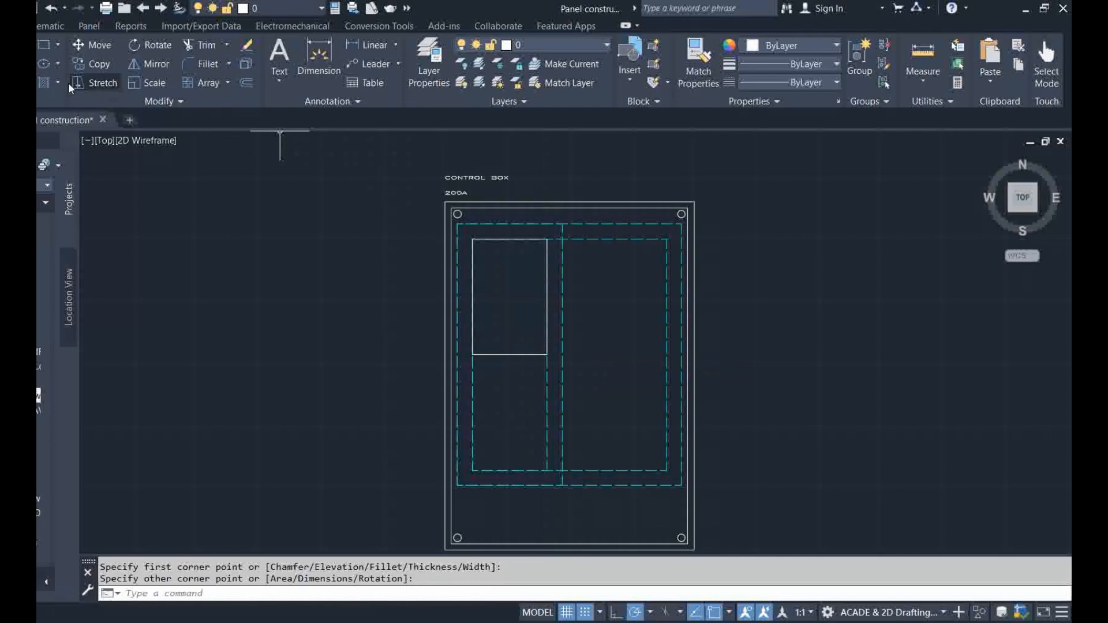
pyautogui.click(92, 45)
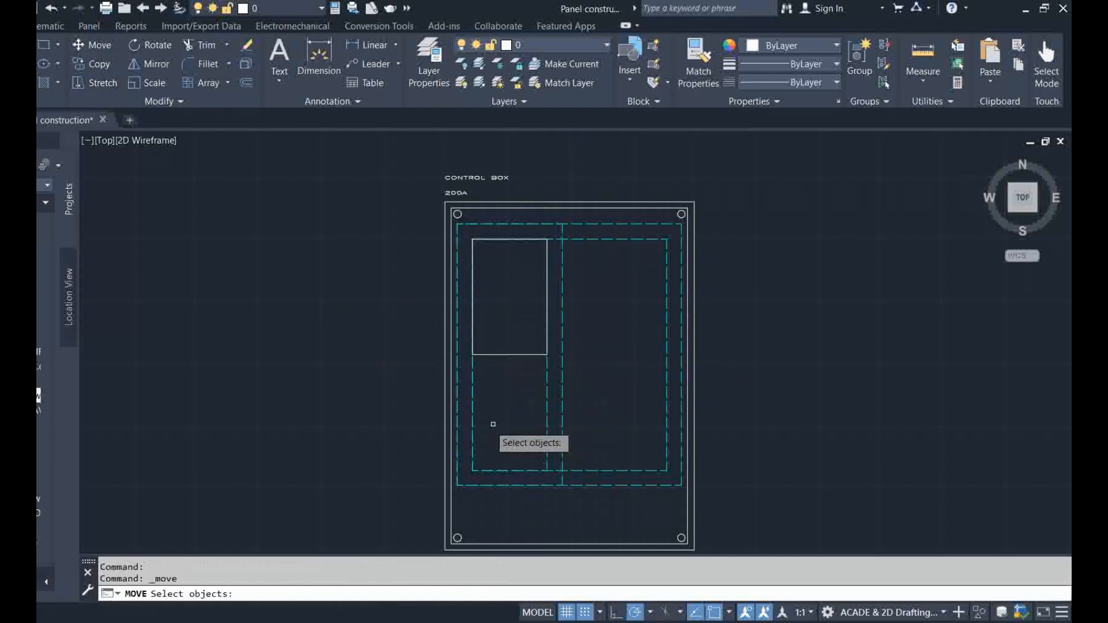
pyautogui.scroll(3, 502, 436)
pyautogui.scroll(-5, 497, 358)
pyautogui.scroll(2, 498, 344)
pyautogui.scroll(4, 499, 343)
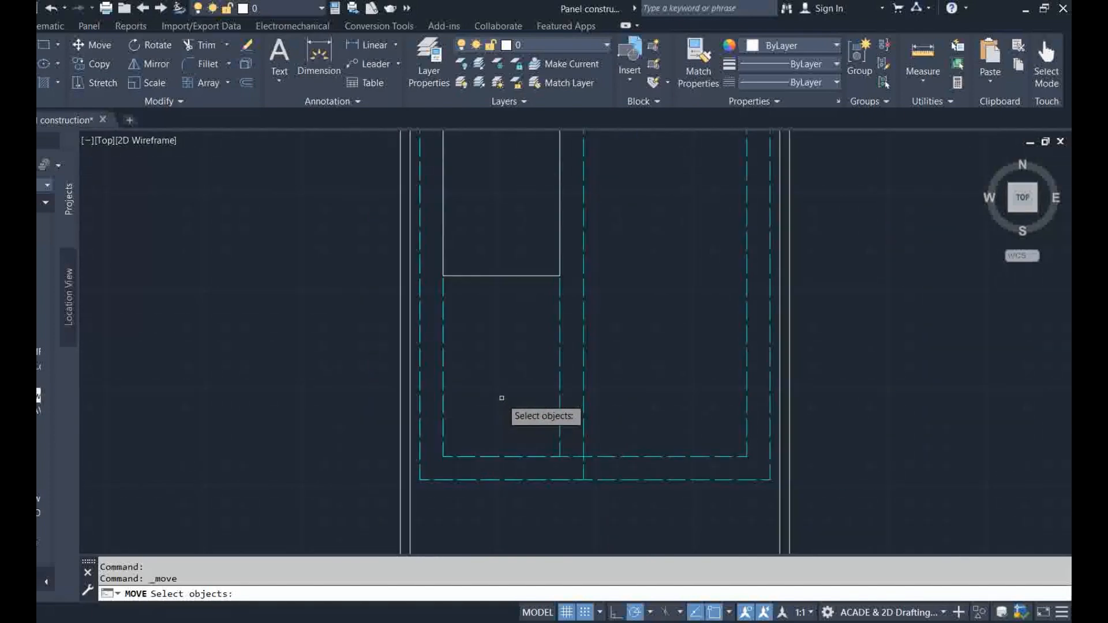
pyautogui.scroll(-2, 500, 401)
pyautogui.press('Escape')
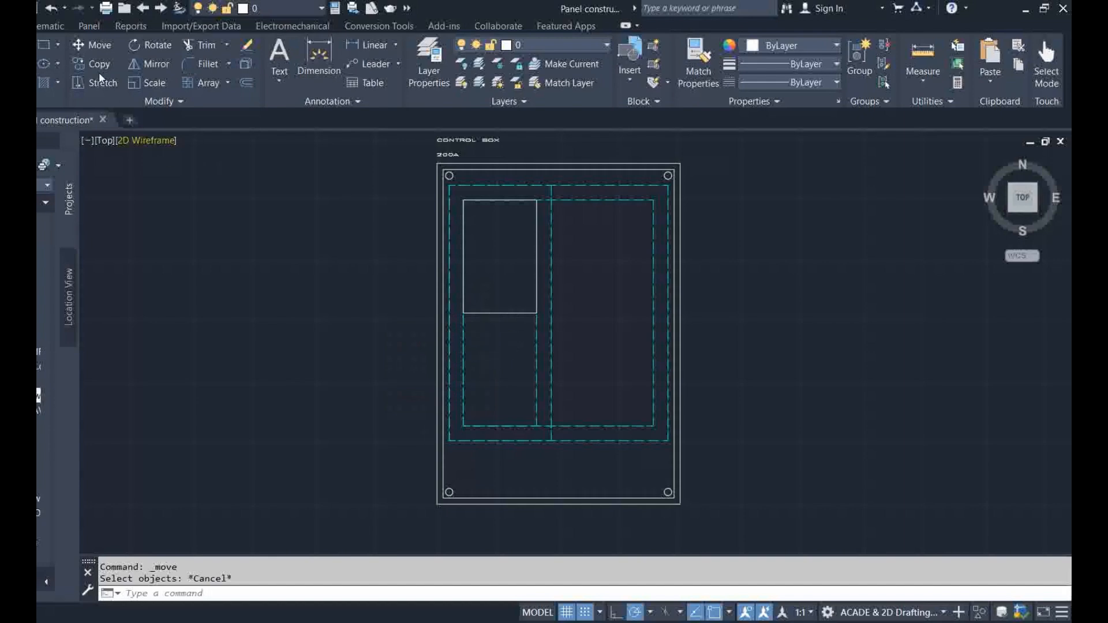
# Draw a 300 by 60 rectangle starting on the solid rectangle's left edge, just above its lower-left corner.
pyautogui.click(44, 44)
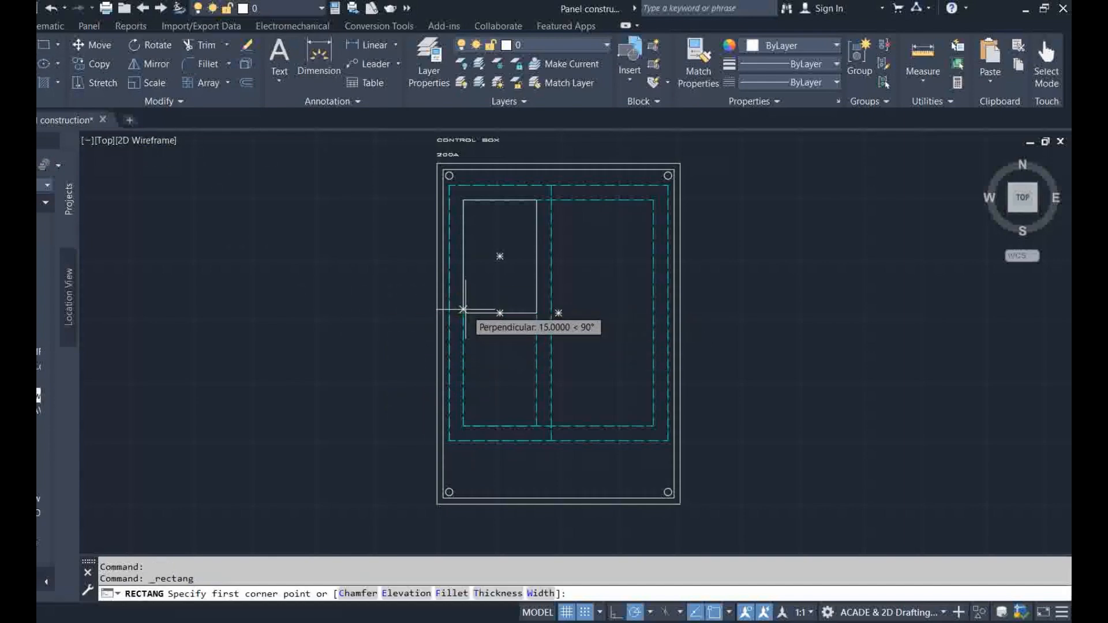
pyautogui.click(463, 307)
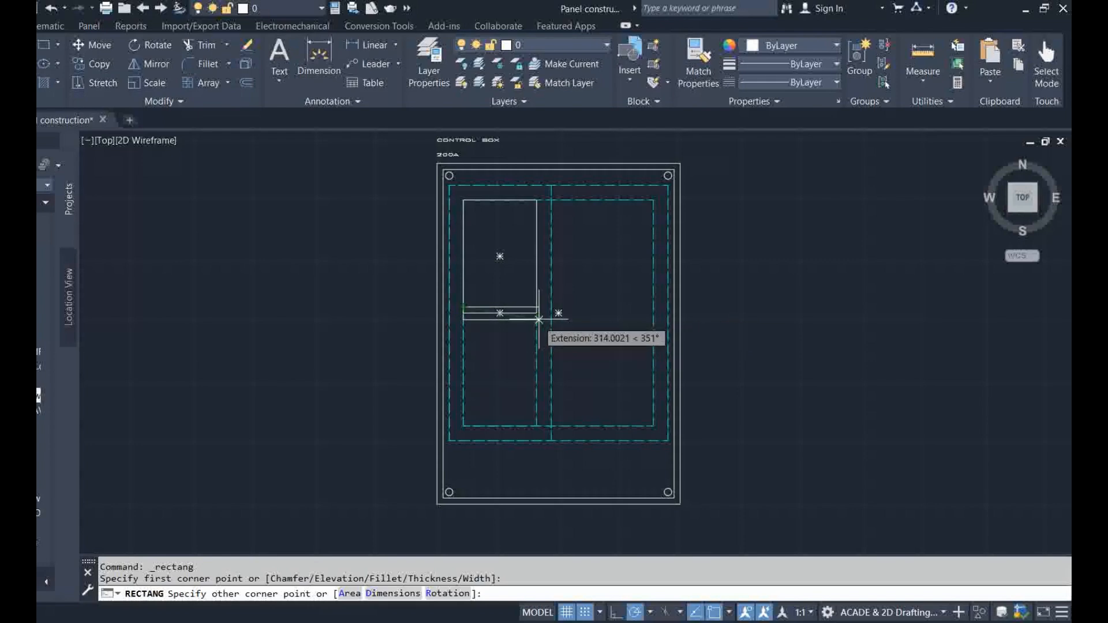
pyautogui.write('@300,60')
pyautogui.press('Return')
# Move the 300 by 60 rectangle 10 straight down towards the bottom edge of the solid rectangle.
pyautogui.scroll(4, 485, 301)
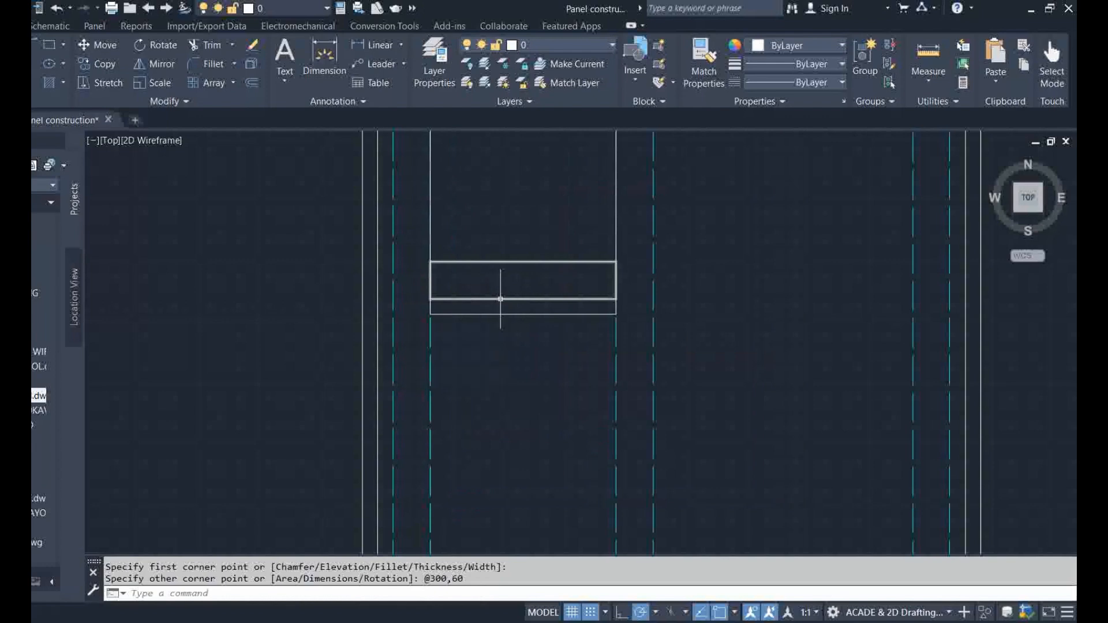
pyautogui.click(506, 299)
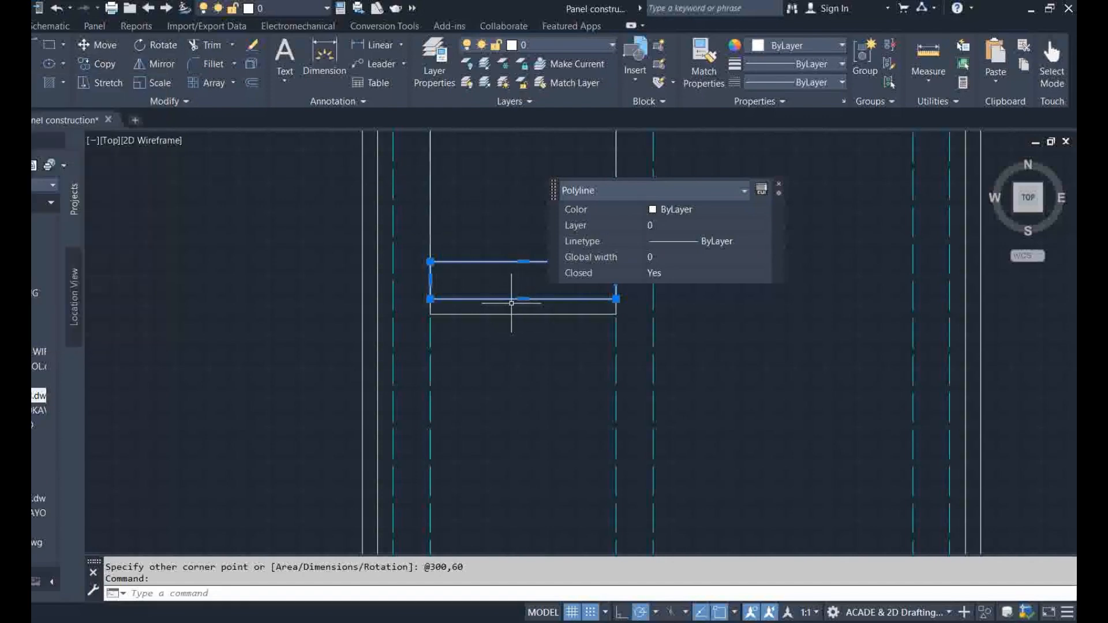
pyautogui.click(98, 44)
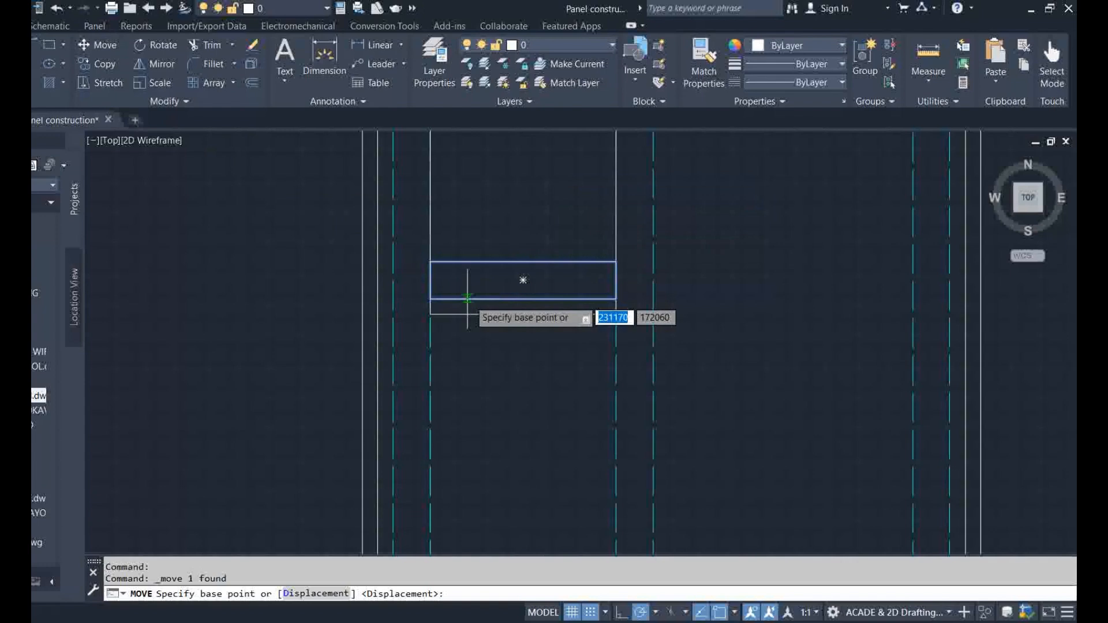
pyautogui.click(467, 299)
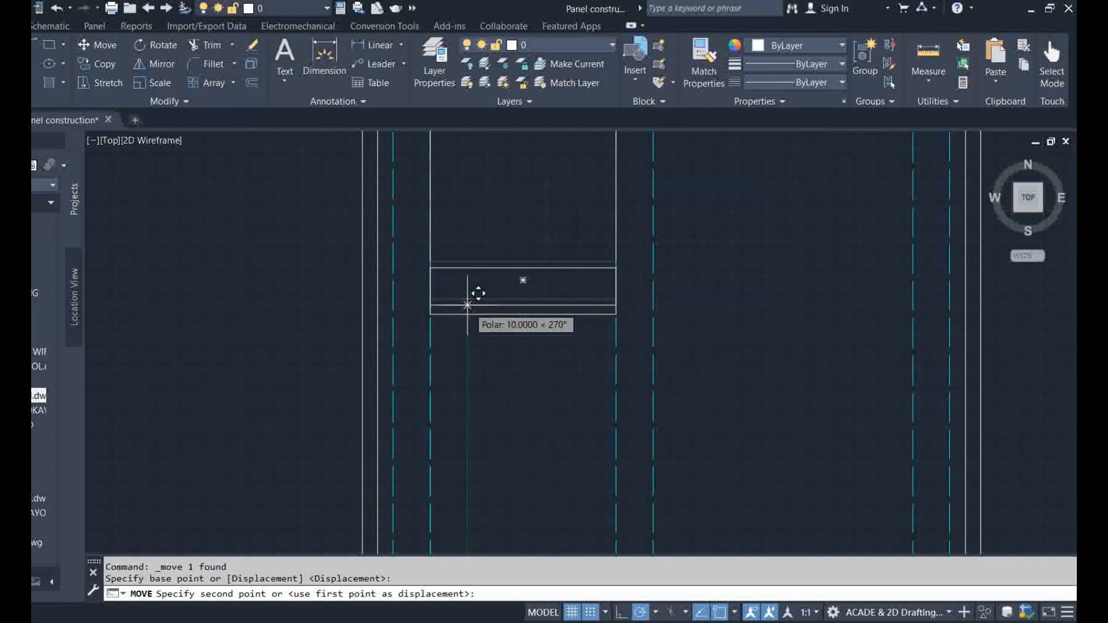
pyautogui.click(502, 300)
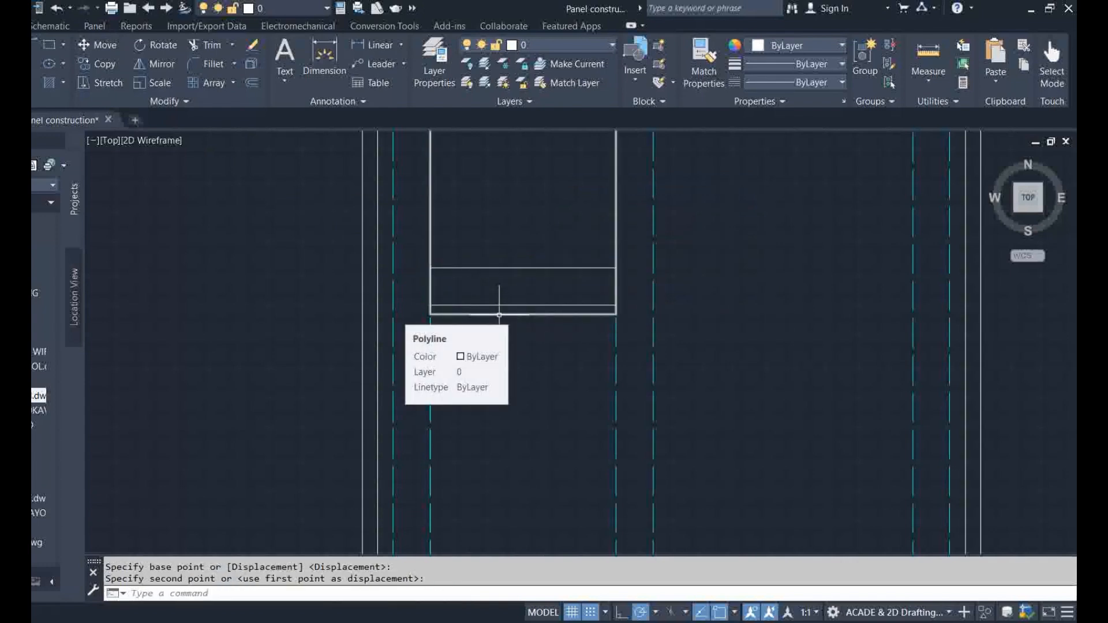
pyautogui.scroll(-4, 500, 329)
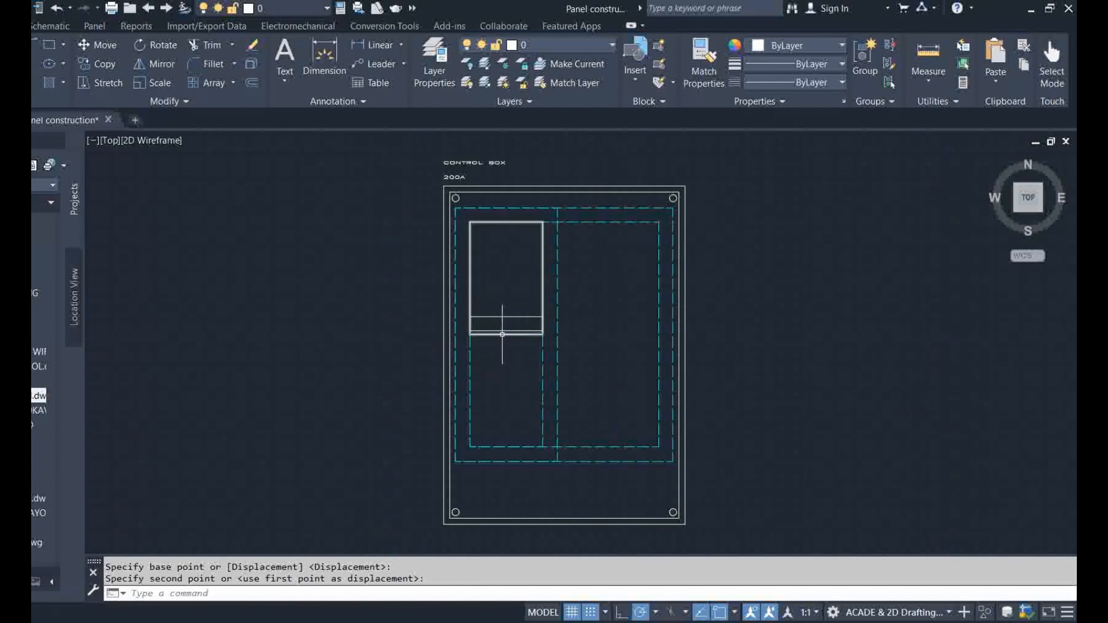
pyautogui.click(506, 316)
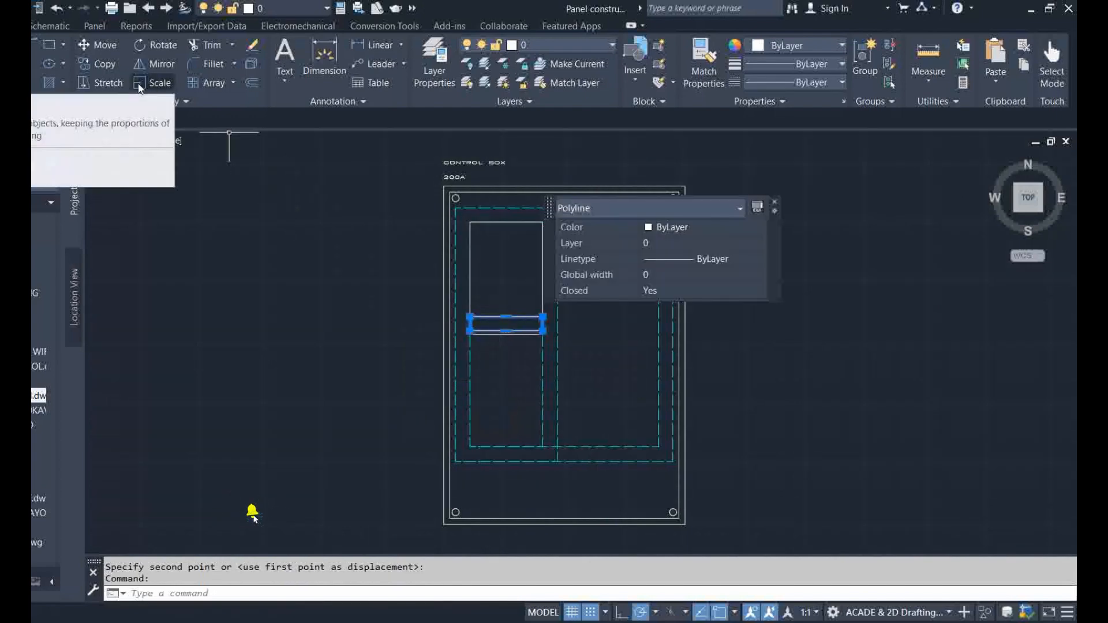
pyautogui.scroll(2, 504, 346)
pyautogui.scroll(-2, 504, 353)
pyautogui.scroll(6, 514, 349)
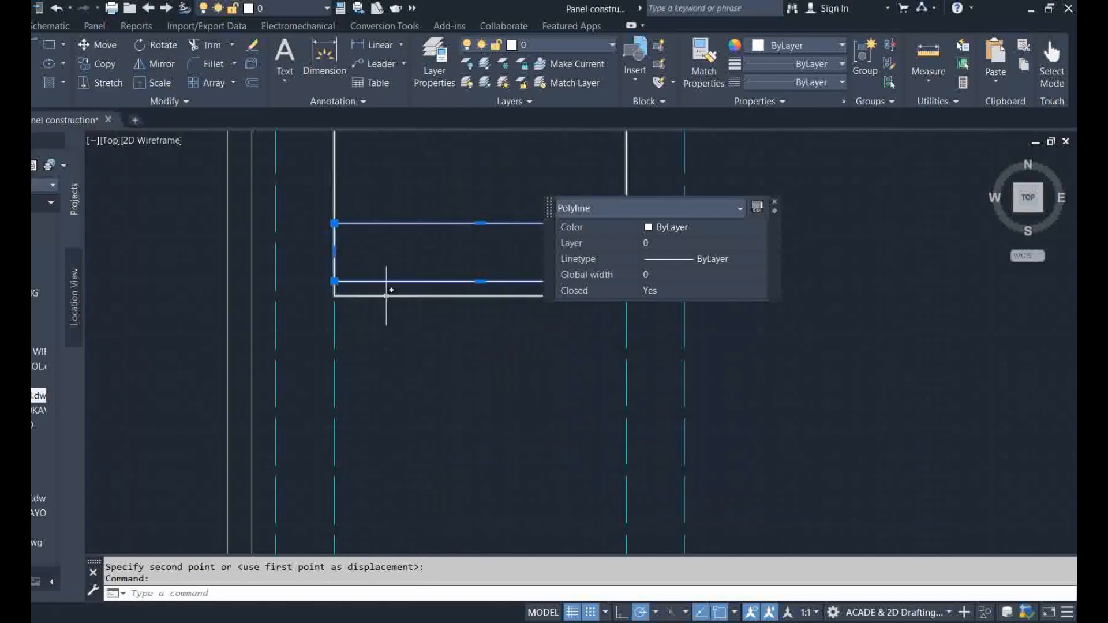
pyautogui.press('Escape')
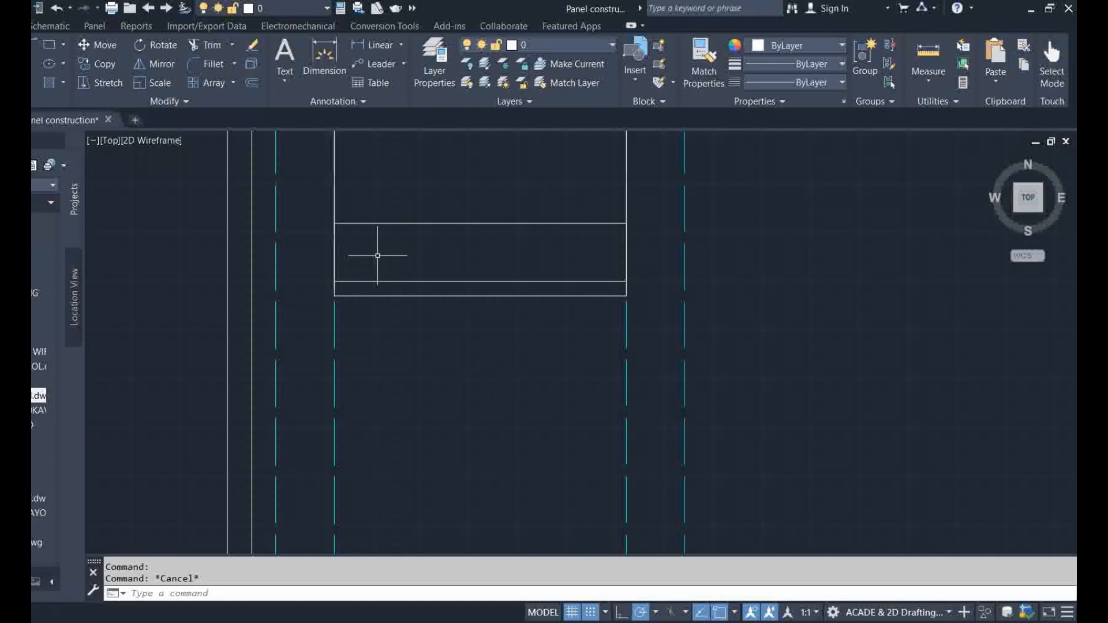
# Give the 300 by 60 rectangle the colour cyan and the linetype ACAD_ISO02W100.
pyautogui.click(408, 223)
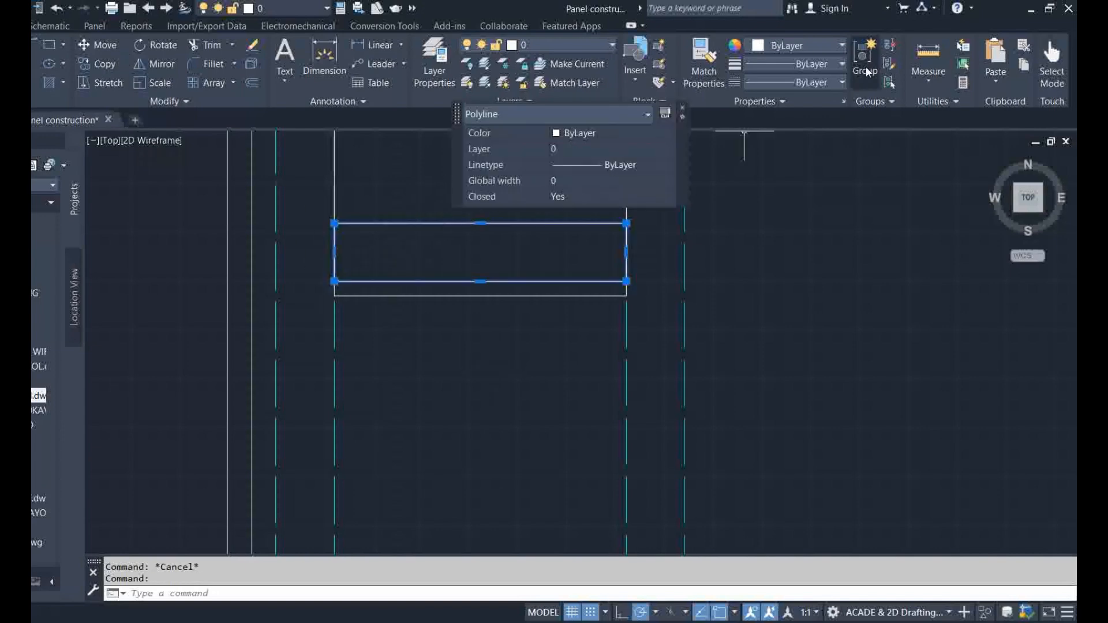
pyautogui.click(844, 43)
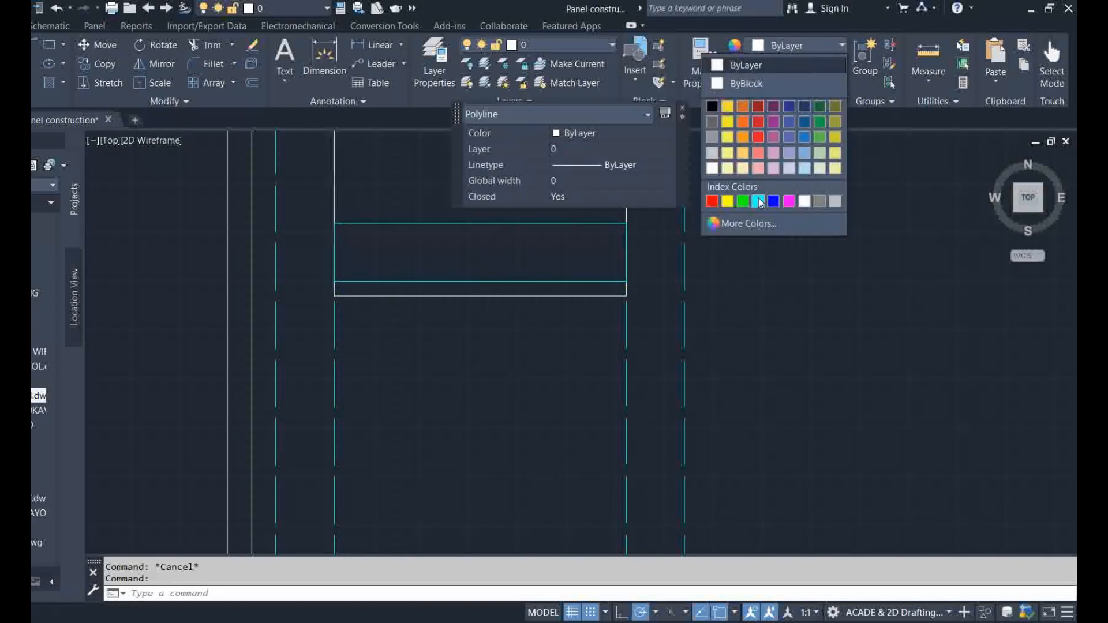
pyautogui.click(762, 202)
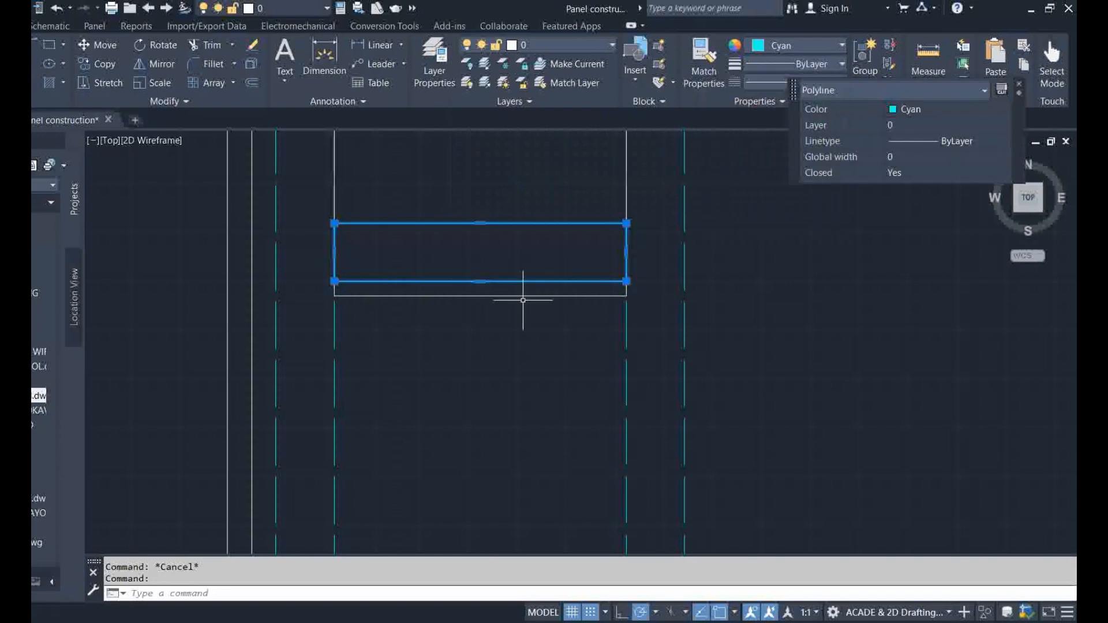
pyautogui.click(774, 84)
pyautogui.click(749, 140)
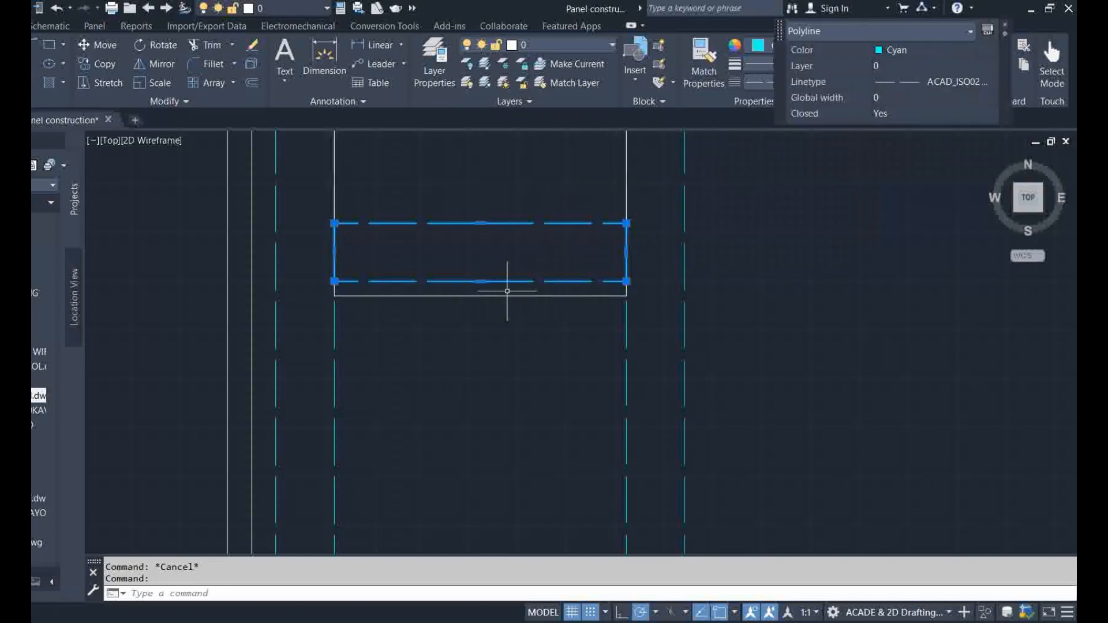
# Try to stretch the solid rectangle's two lower corners up to the lower corners of the cyan dashed 300 by 60 rectangle.
pyautogui.click(480, 296)
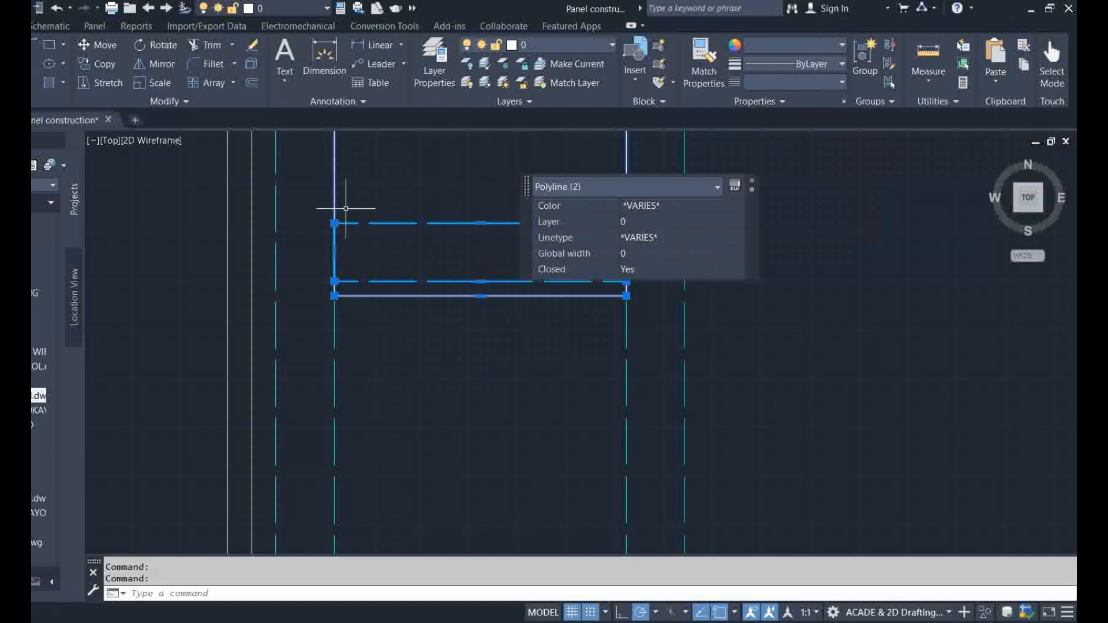
pyautogui.click(335, 296)
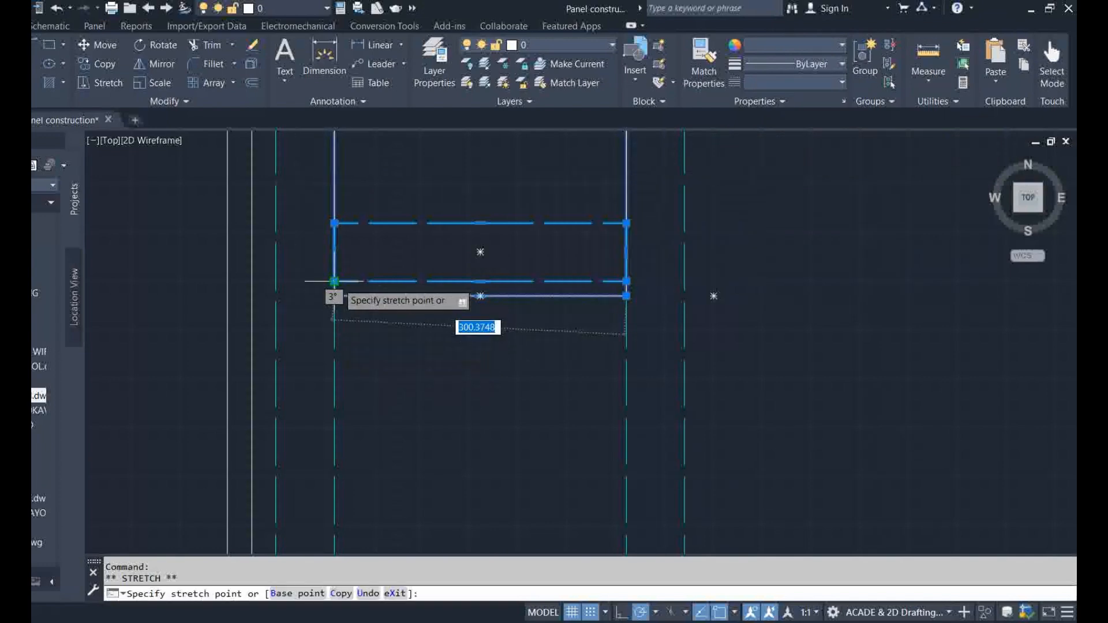
pyautogui.click(335, 281)
pyautogui.click(626, 296)
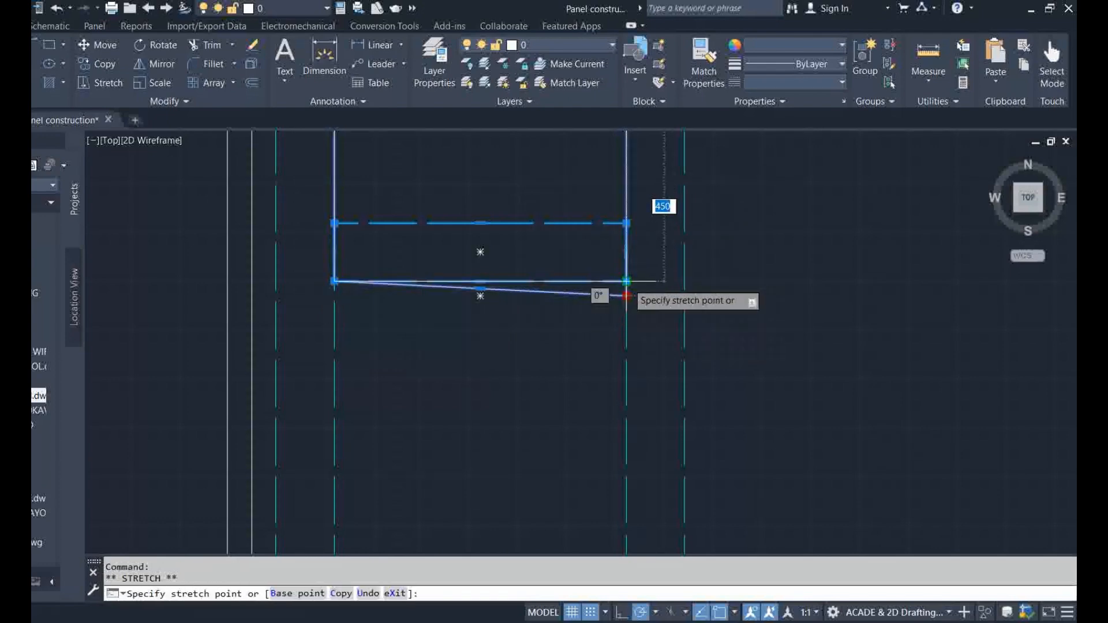
pyautogui.press('ctrl')
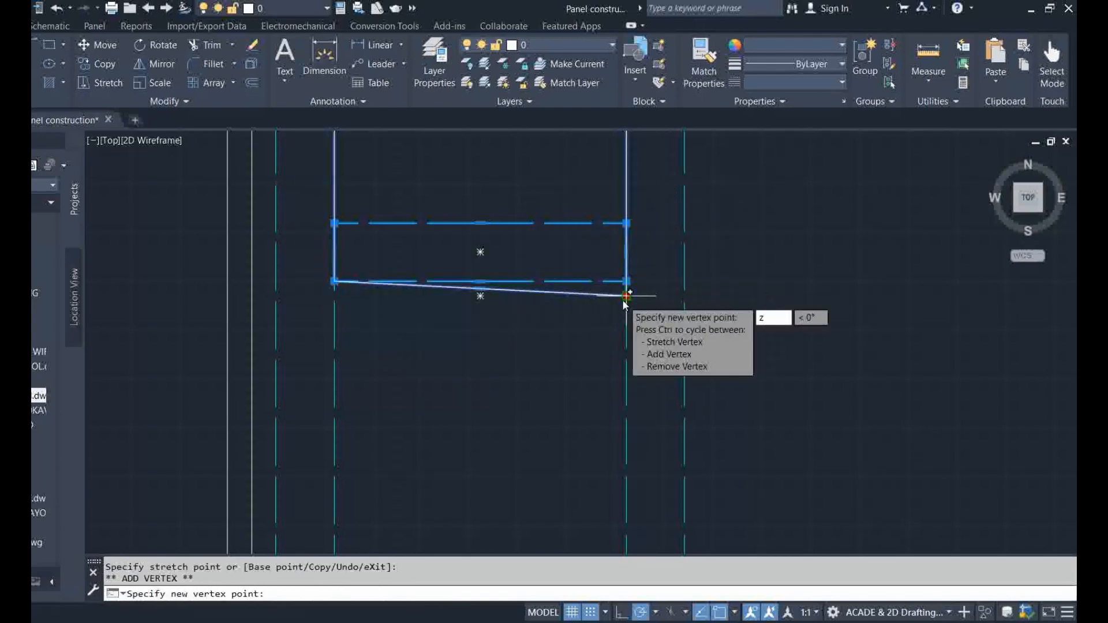
pyautogui.press('Escape')
pyautogui.hotkey('ctrl', 'z')
pyautogui.hotkey('ctrl', 'z')
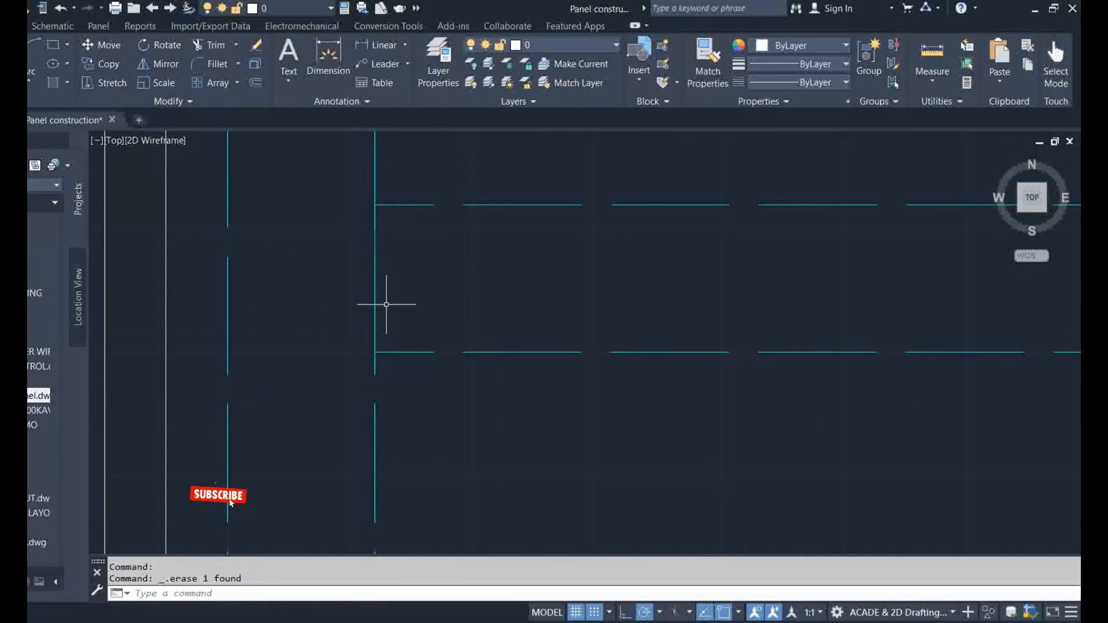
pyautogui.scroll(-10, 424, 336)
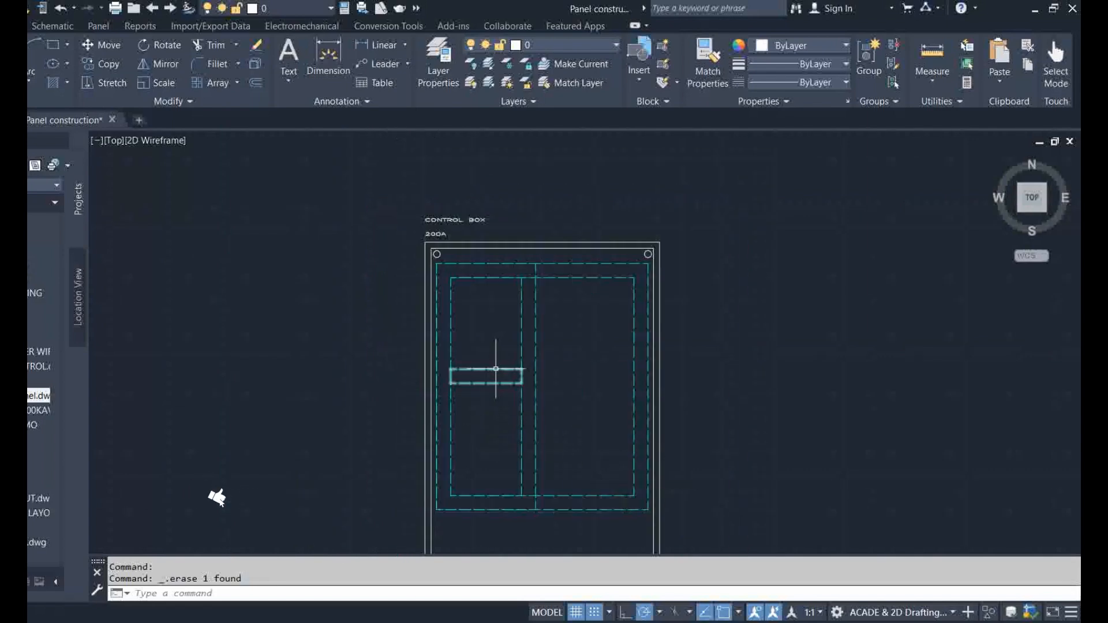
pyautogui.scroll(-2, 522, 448)
pyautogui.scroll(2, 582, 421)
pyautogui.scroll(-4, 534, 509)
pyautogui.scroll(1, 517, 561)
pyautogui.scroll(5, 517, 563)
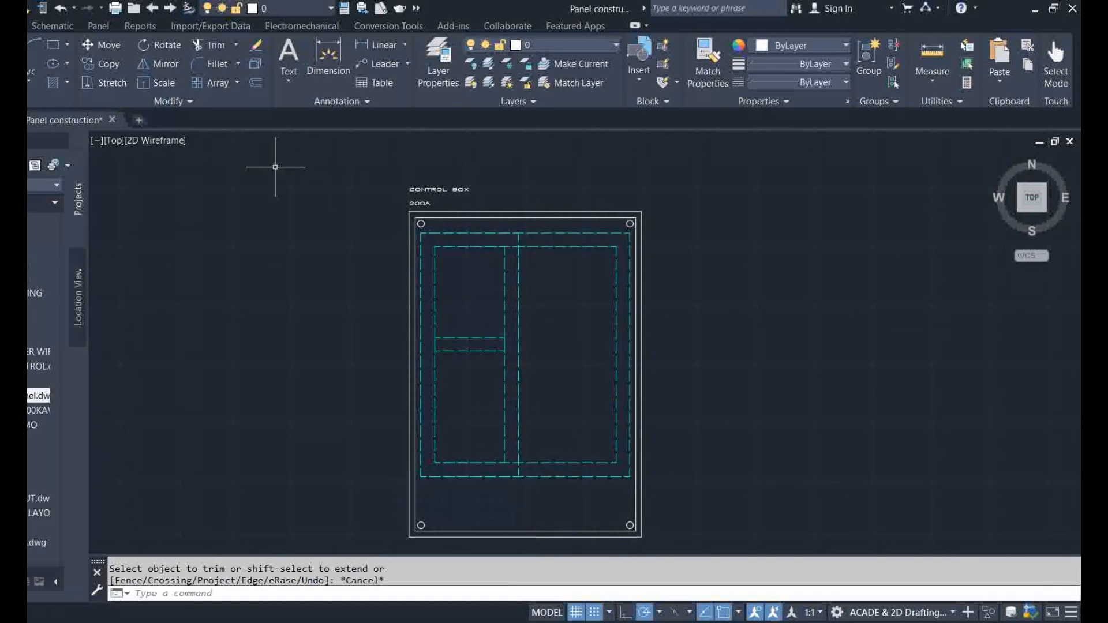
pyautogui.press('space')
pyautogui.click(519, 473)
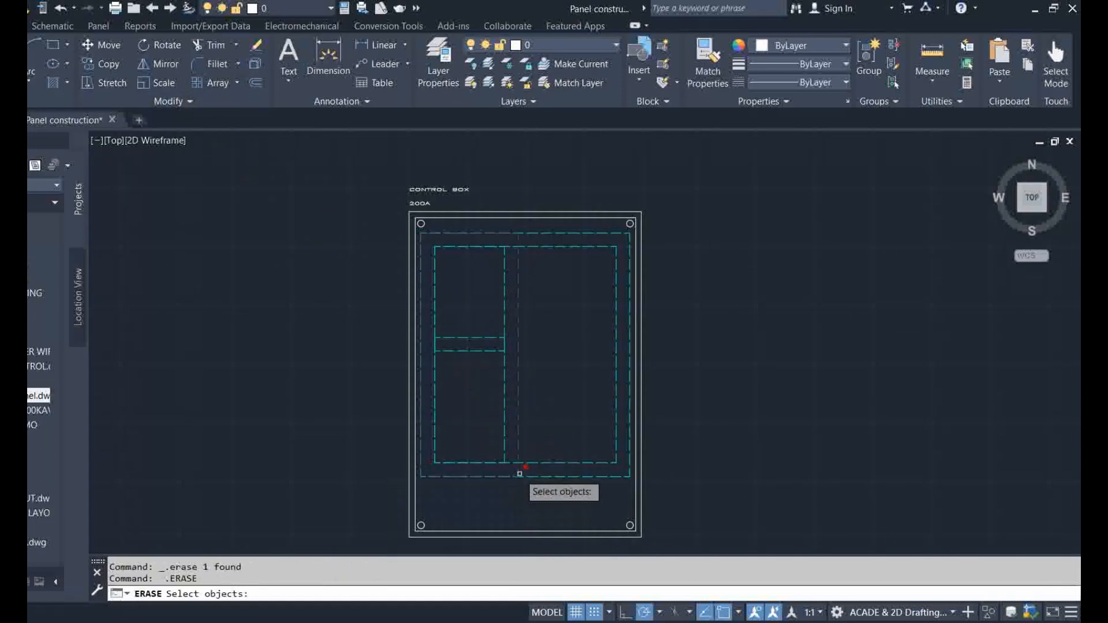
pyautogui.press('Escape')
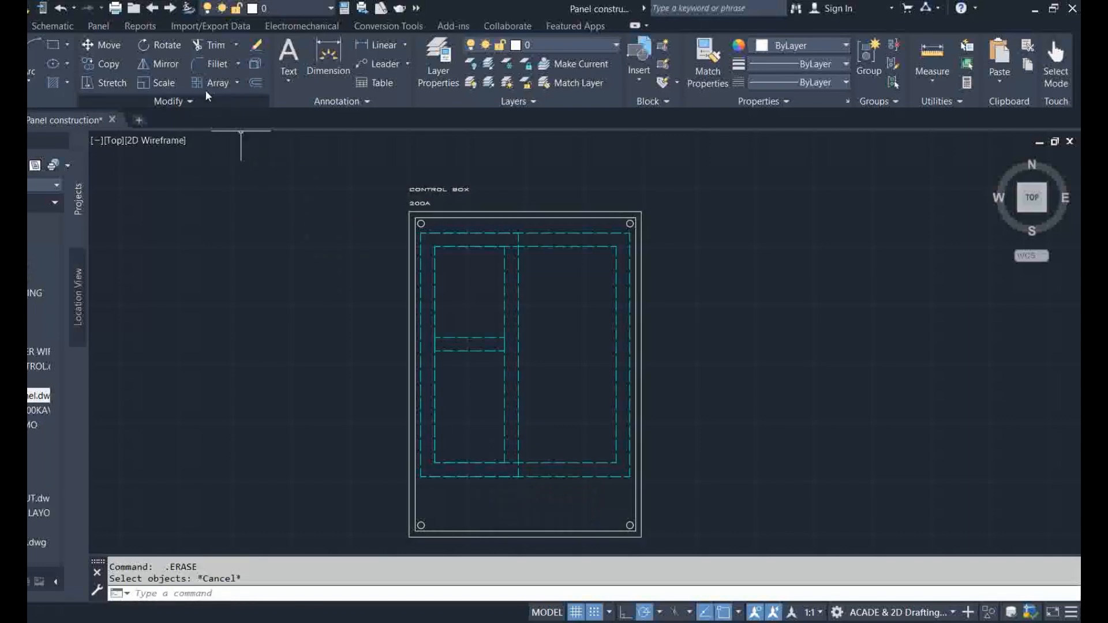
# Trim the left frame's right vertical line where it crosses the gap above and below, using the large inner dashed rectangle as cutting edge.
pyautogui.click(207, 45)
pyautogui.click(518, 448)
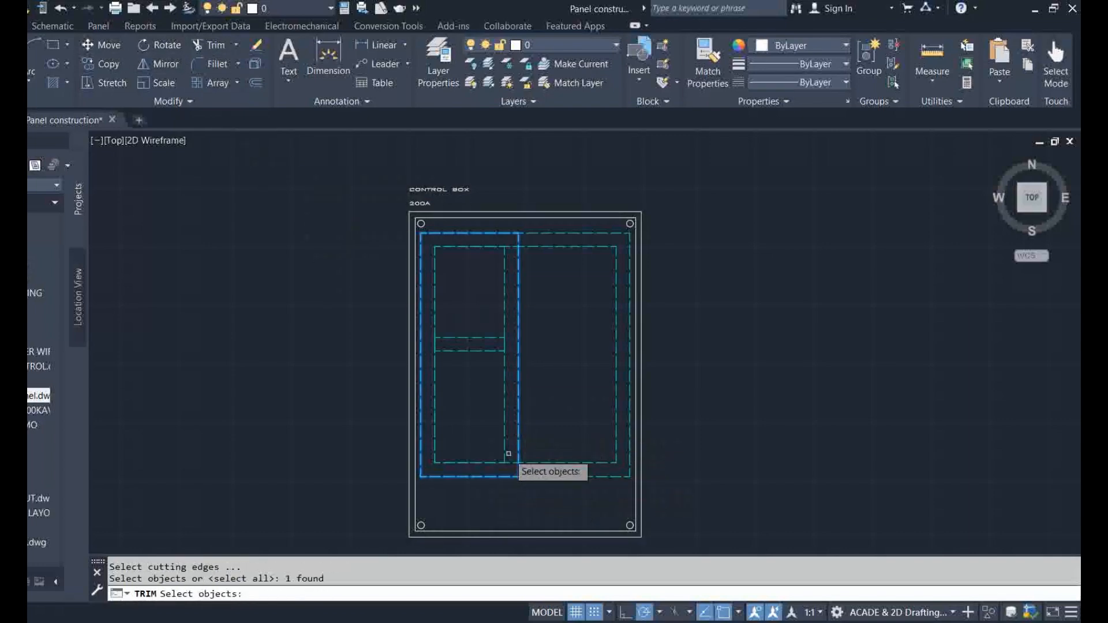
pyautogui.press('Return')
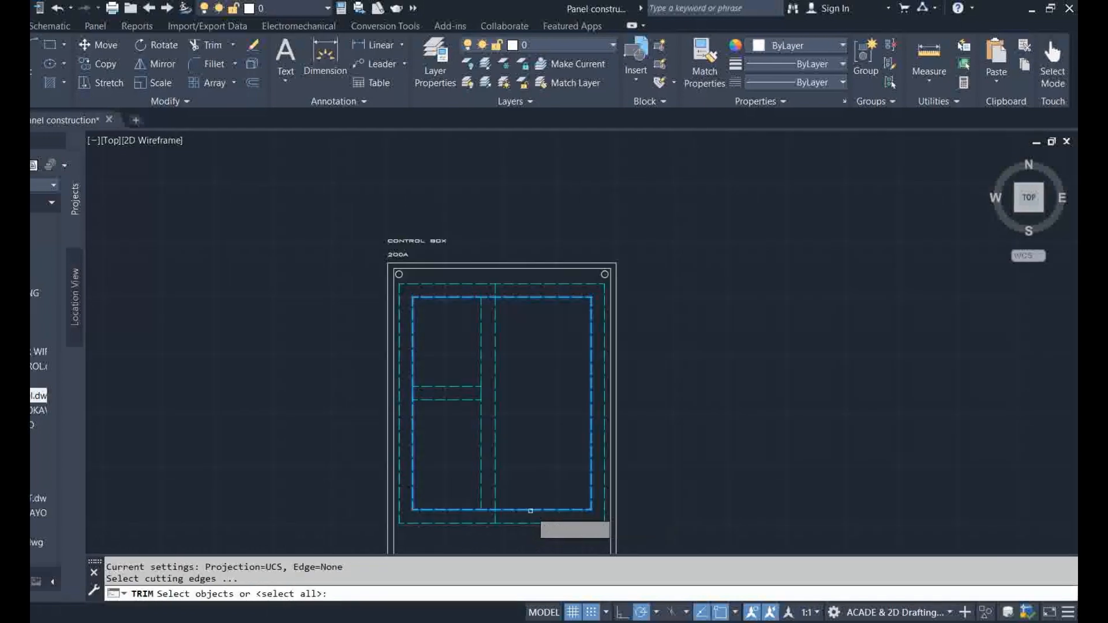
pyautogui.click(523, 512)
pyautogui.press('Return')
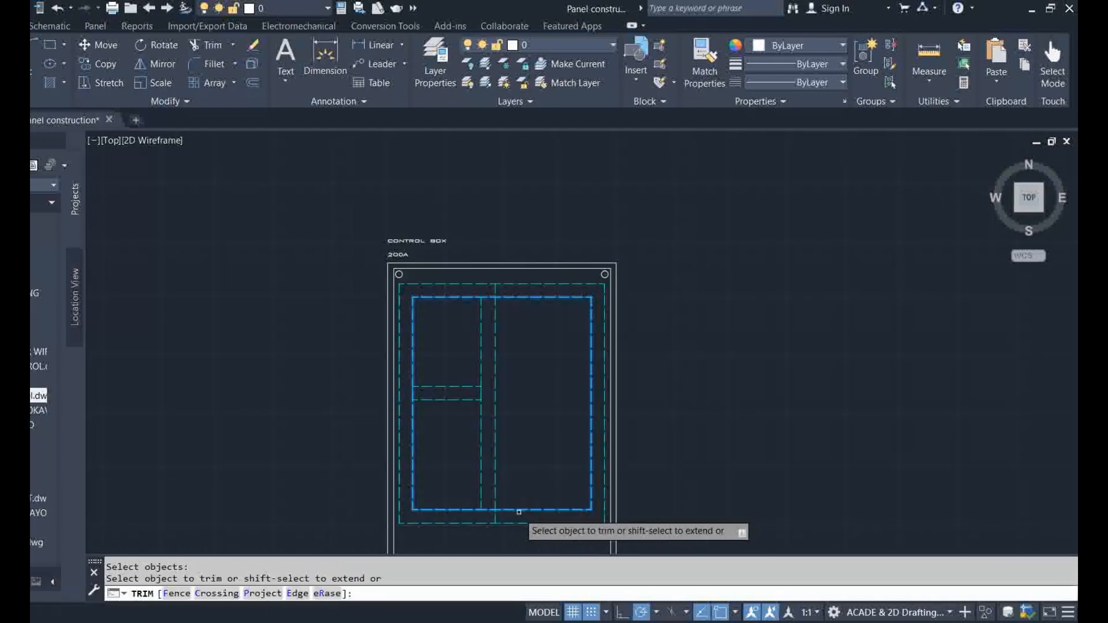
pyautogui.click(495, 518)
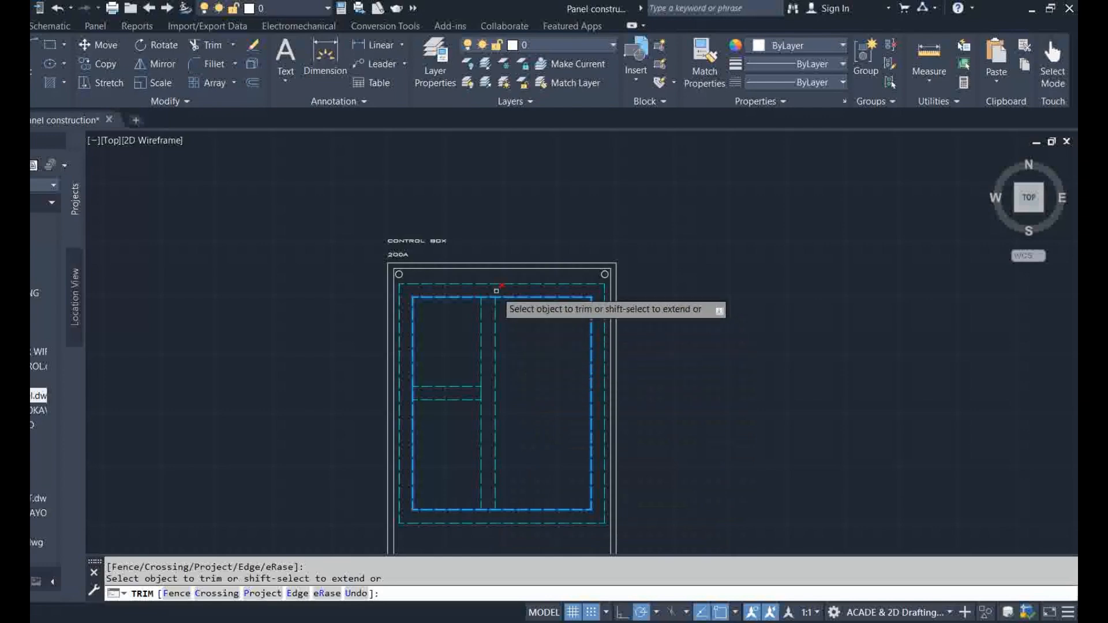
pyautogui.press('Escape')
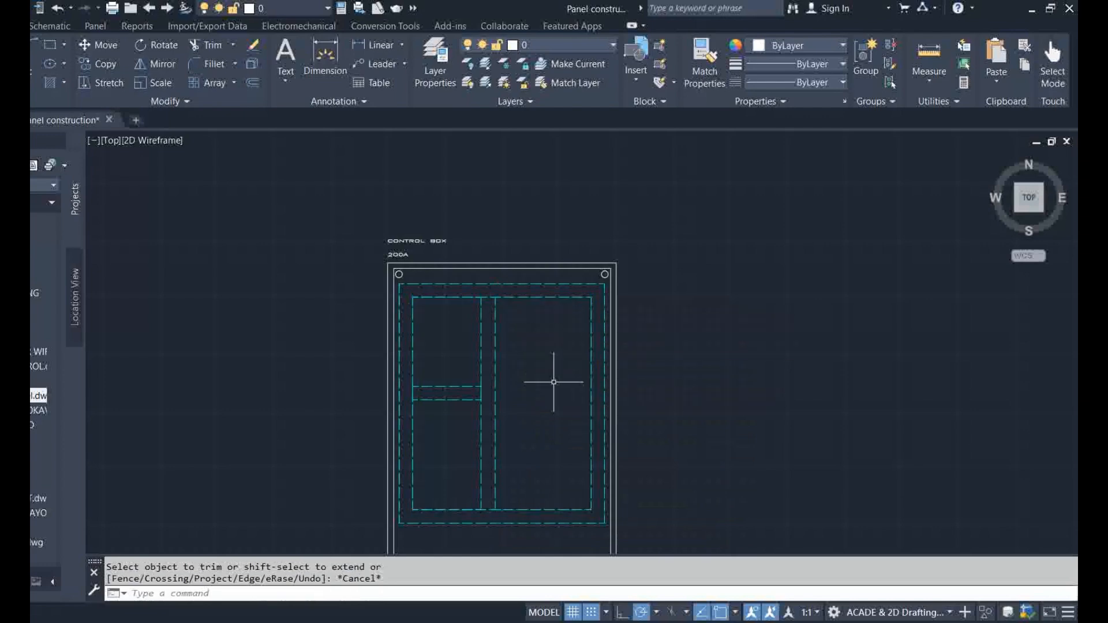
# Copy the 300 by 60 cyan dashed rectangle into the right compartment so its left end meets the compartment's left edge.
pyautogui.scroll(2, 502, 448)
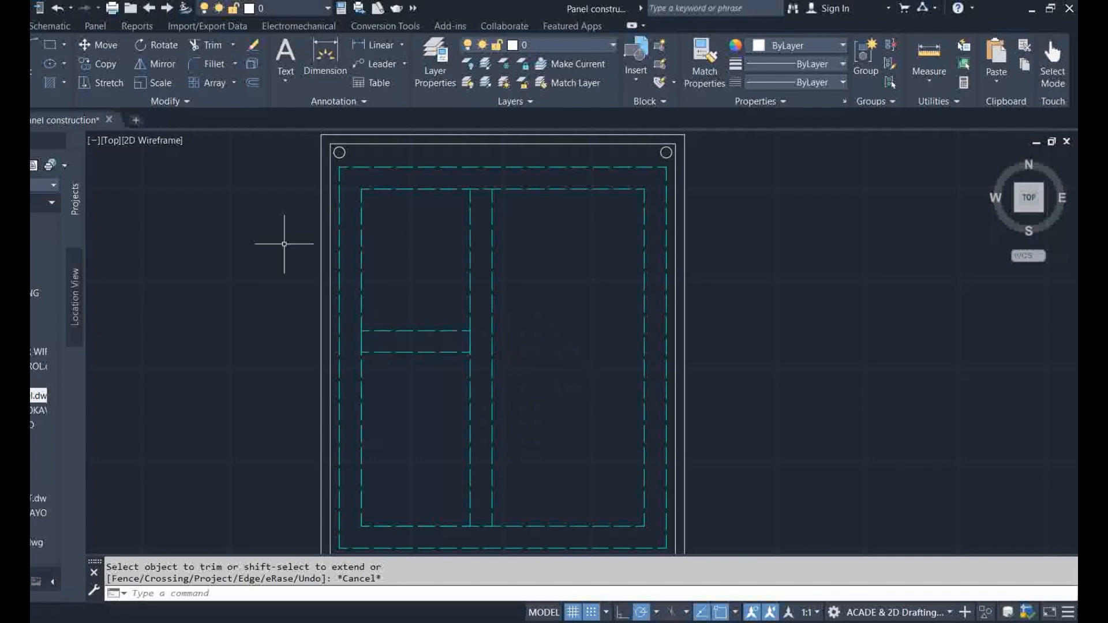
pyautogui.click(101, 63)
pyautogui.click(411, 331)
pyautogui.press('Return')
pyautogui.click(415, 341)
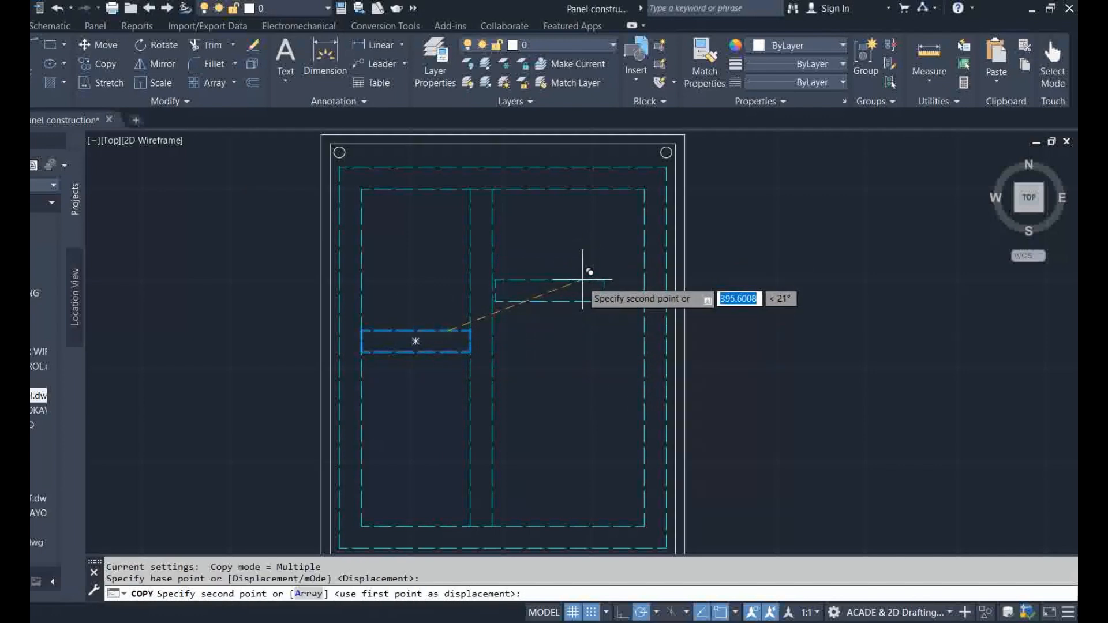
pyautogui.scroll(5, 579, 280)
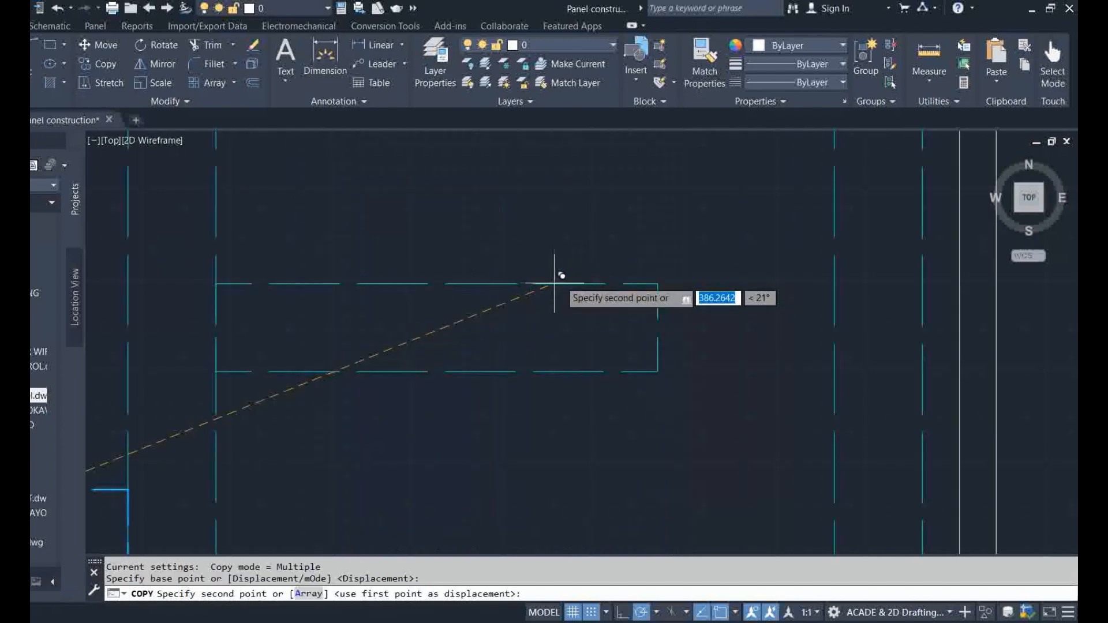
pyautogui.scroll(-5, 569, 284)
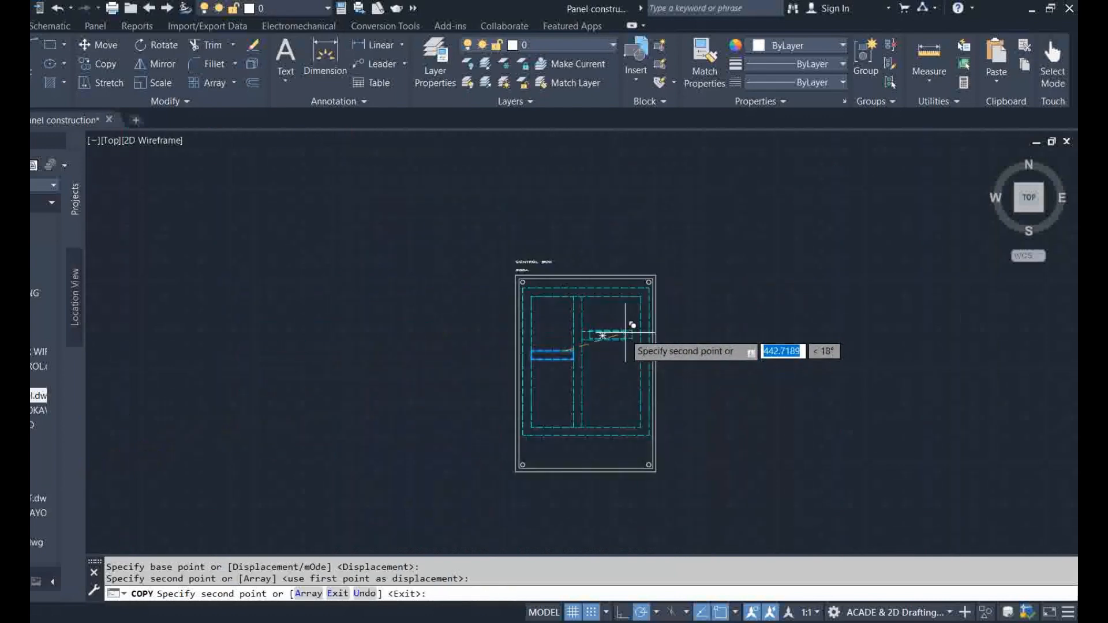
# Stretch the copied dashed rectangle's right edge 120 to the right so it meets the inner frame's right edge.
pyautogui.scroll(5, 616, 394)
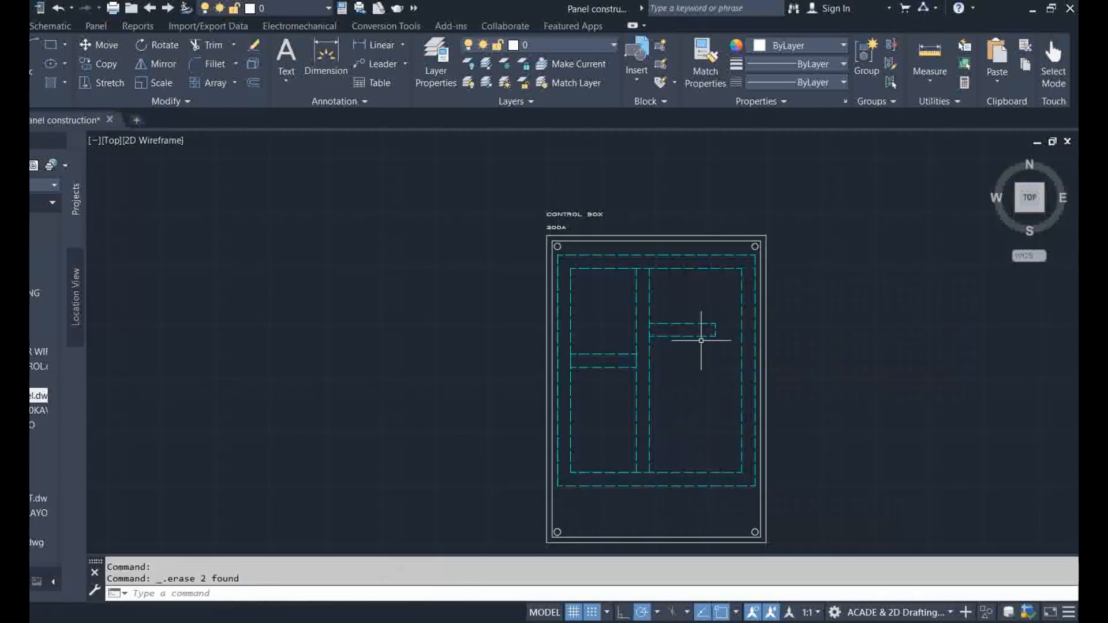
pyautogui.scroll(2, 700, 339)
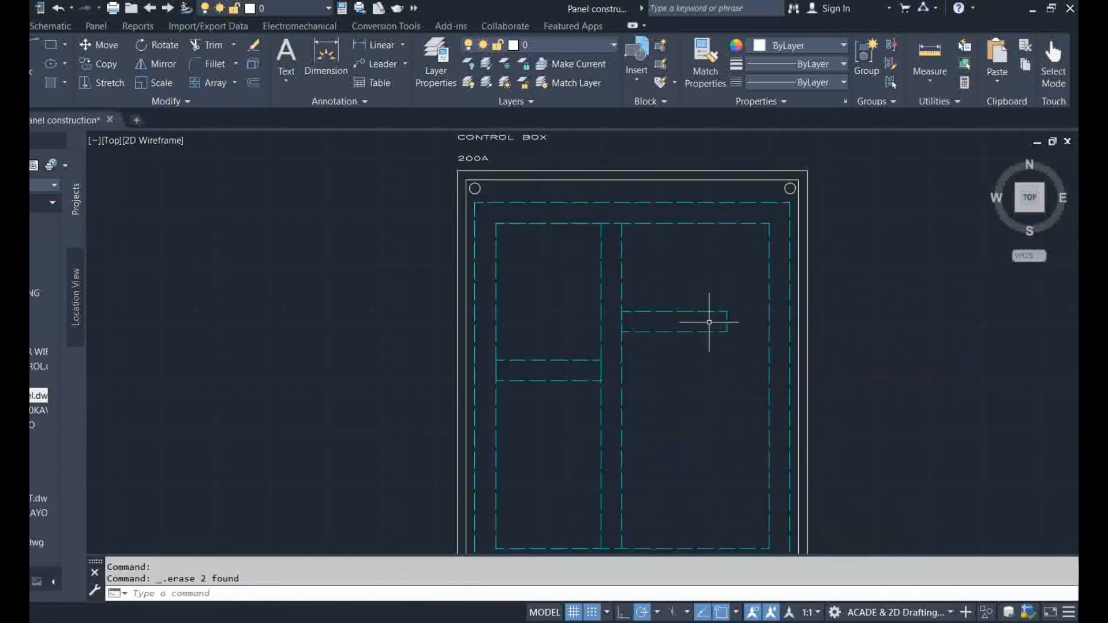
pyautogui.click(727, 322)
pyautogui.click(727, 322)
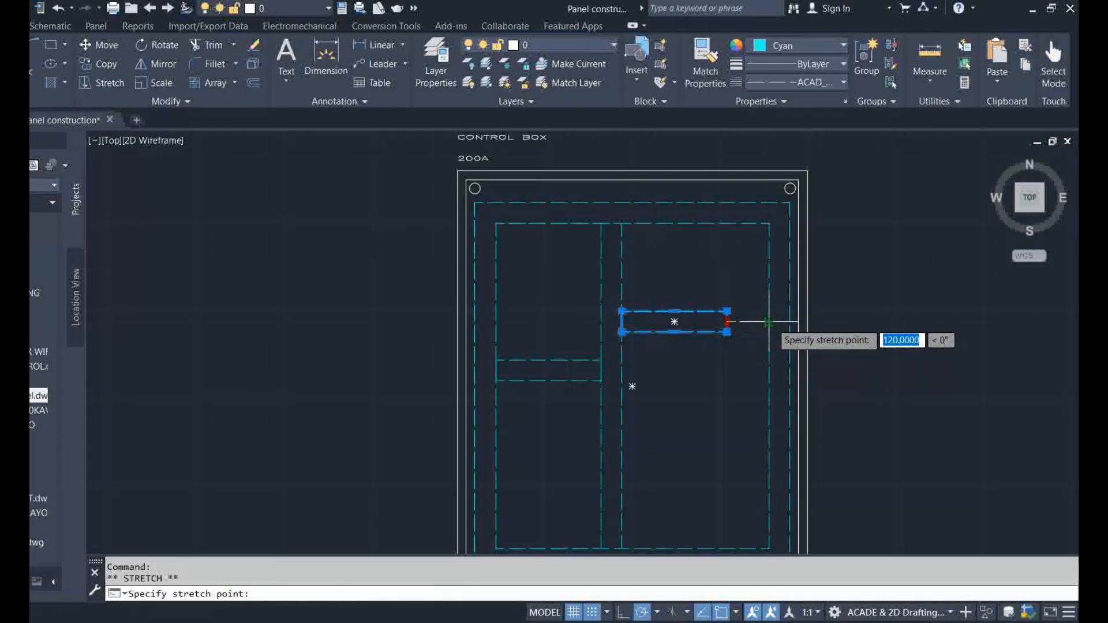
pyautogui.click(769, 322)
pyautogui.press('Escape')
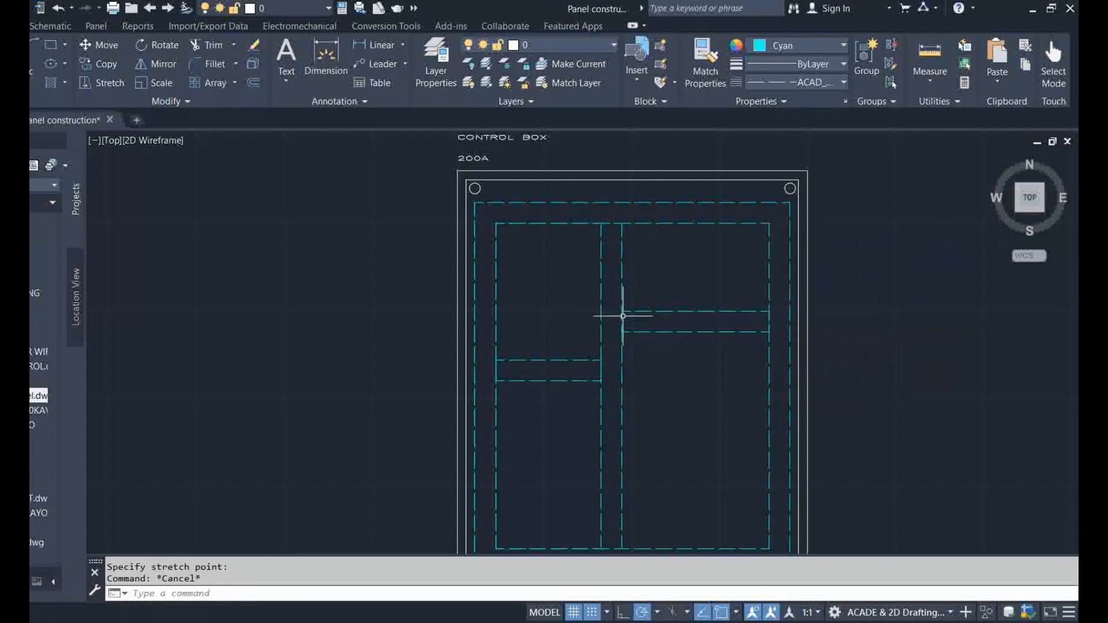
# Copy the widened dashed rectangle in the right compartment 340 straight down.
pyautogui.click(671, 332)
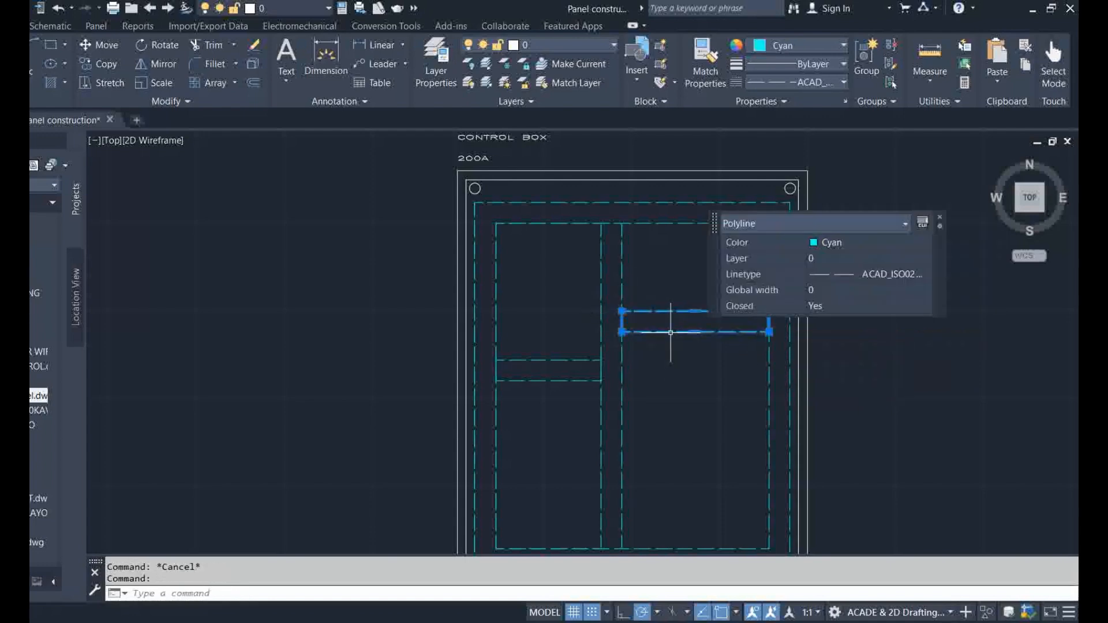
pyautogui.click(101, 61)
pyautogui.click(692, 334)
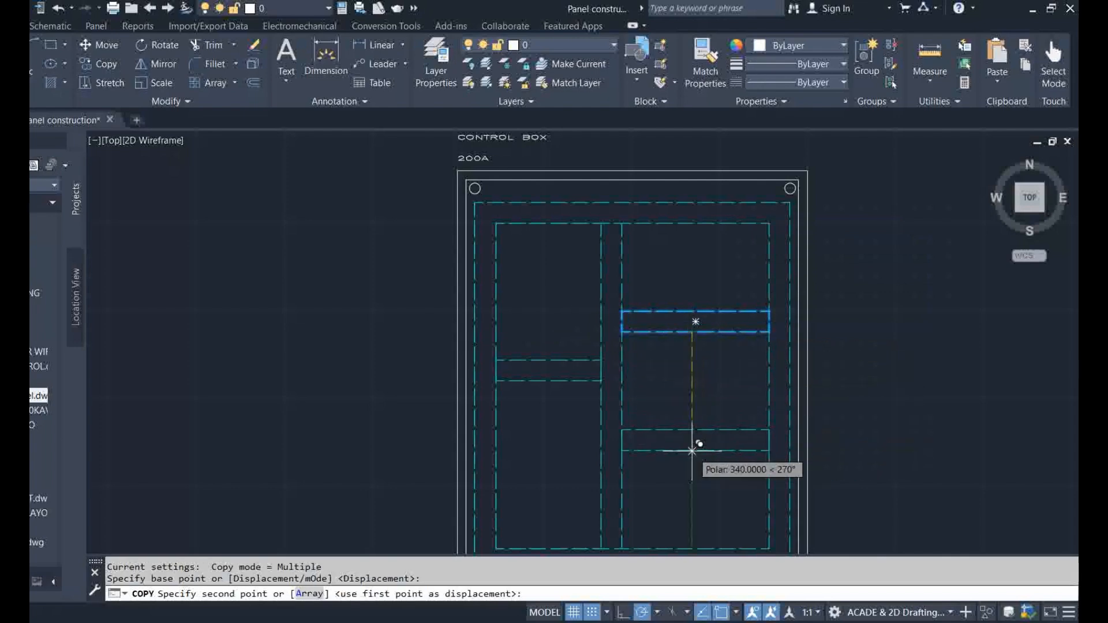
pyautogui.click(692, 451)
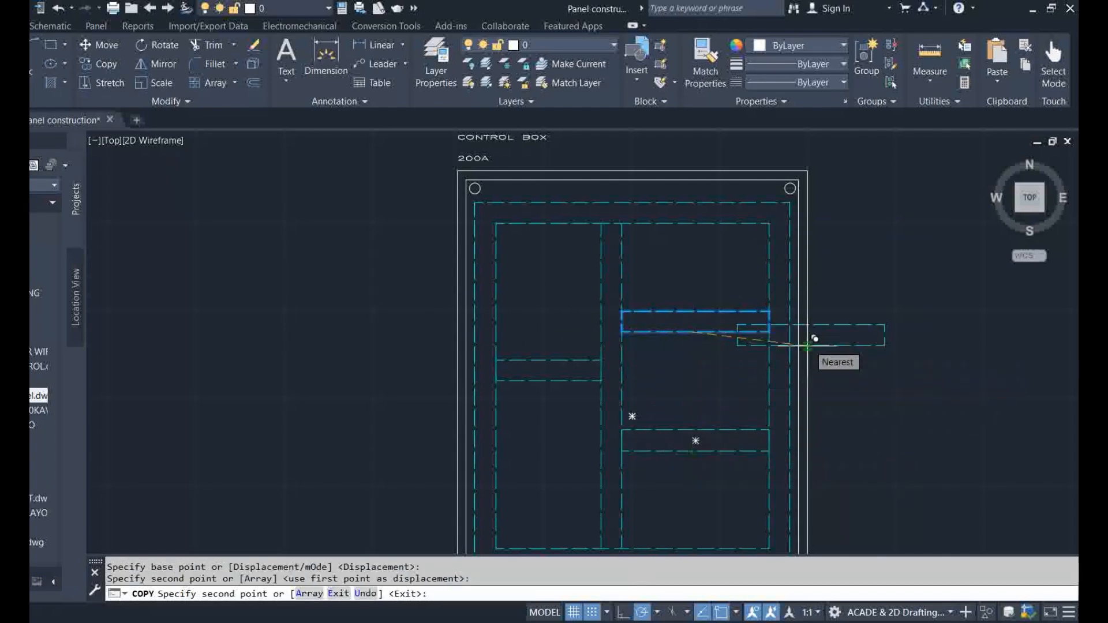
pyautogui.press('Escape')
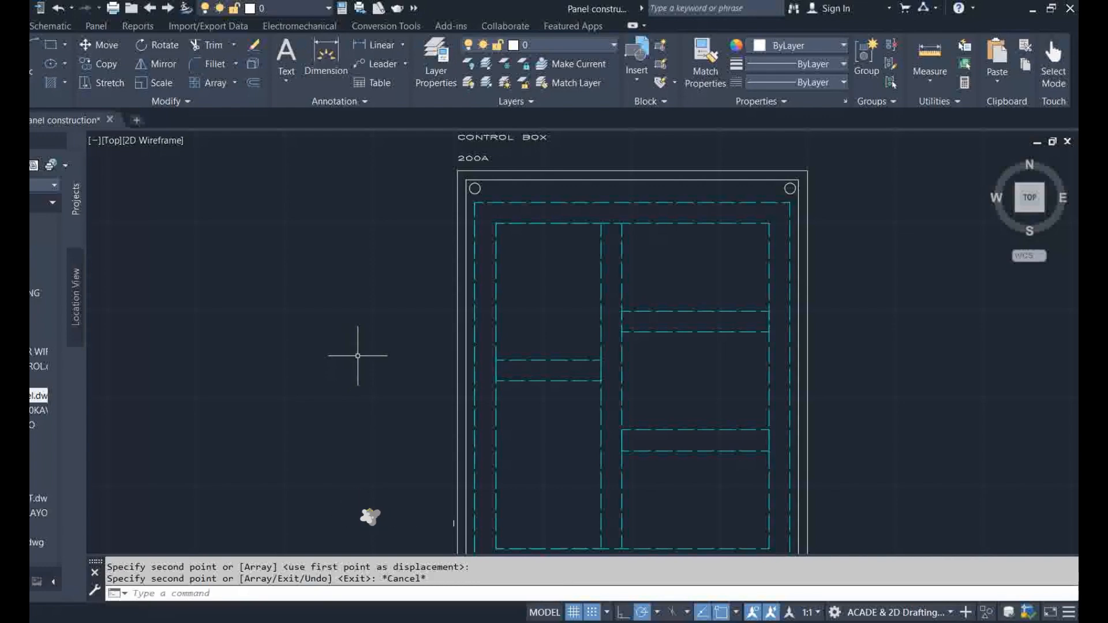
pyautogui.press('XF86AudioLowerVolume')
pyautogui.scroll(-4, 589, 428)
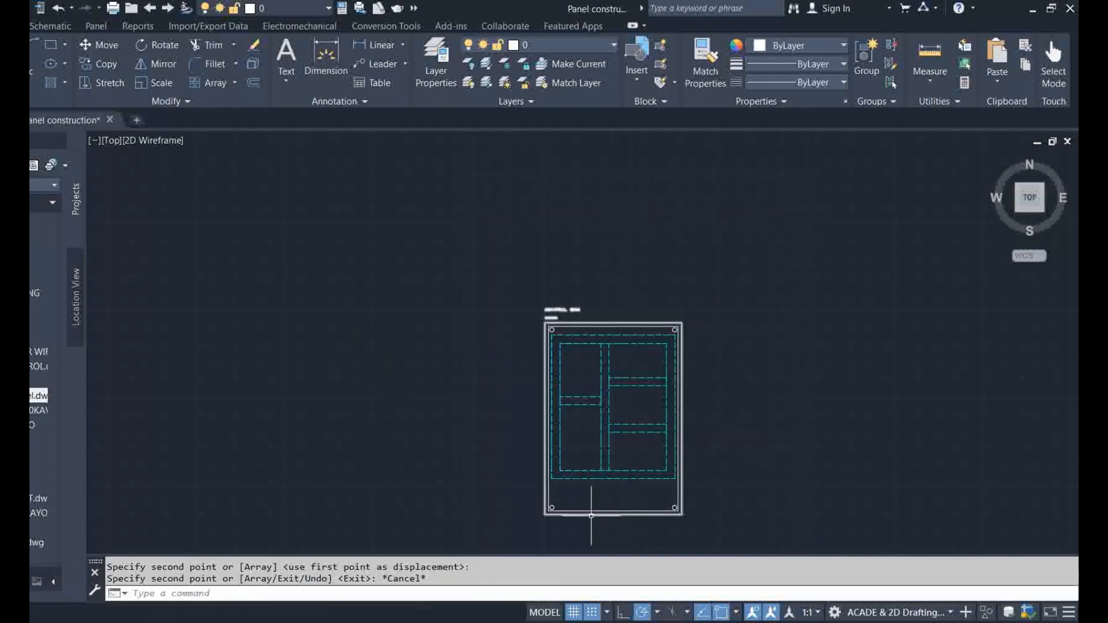
pyautogui.scroll(2, 594, 508)
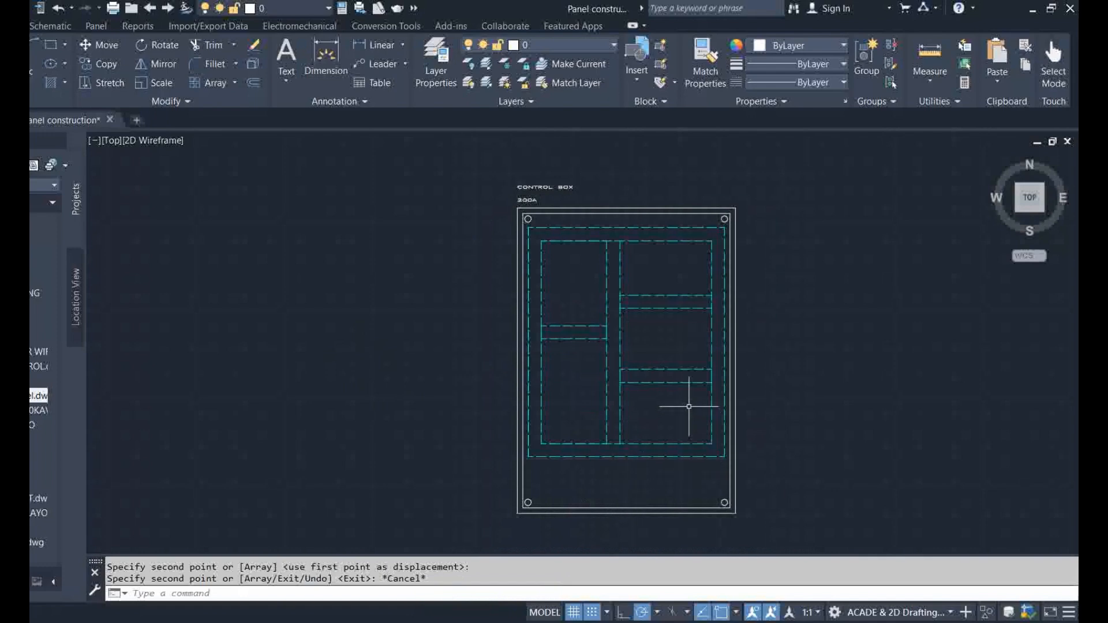
pyautogui.scroll(2, 596, 541)
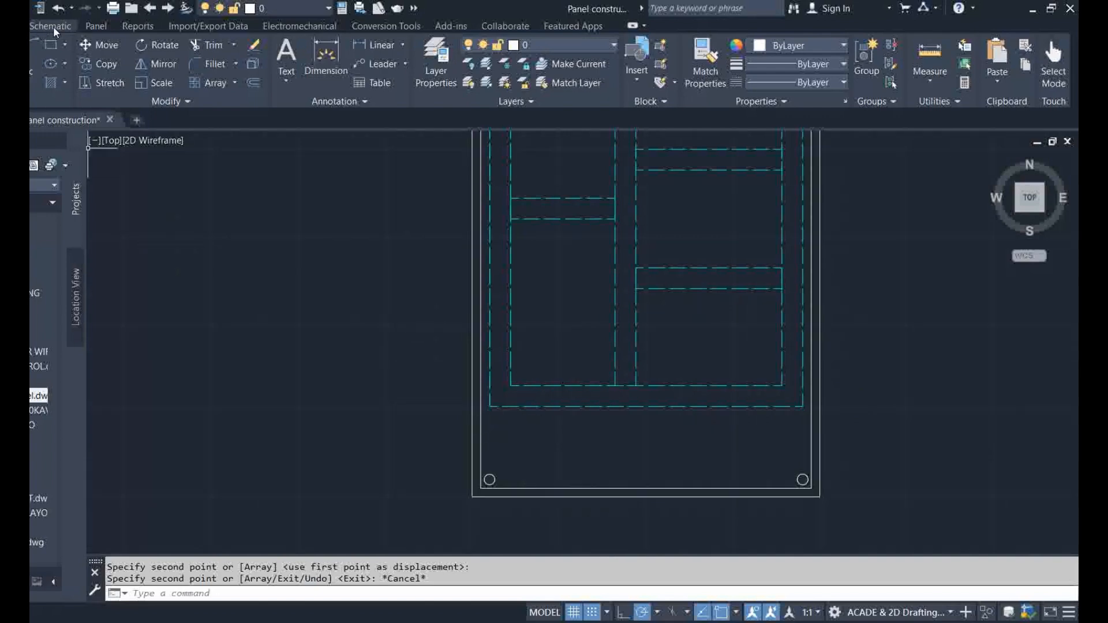
pyautogui.scroll(-2, 636, 235)
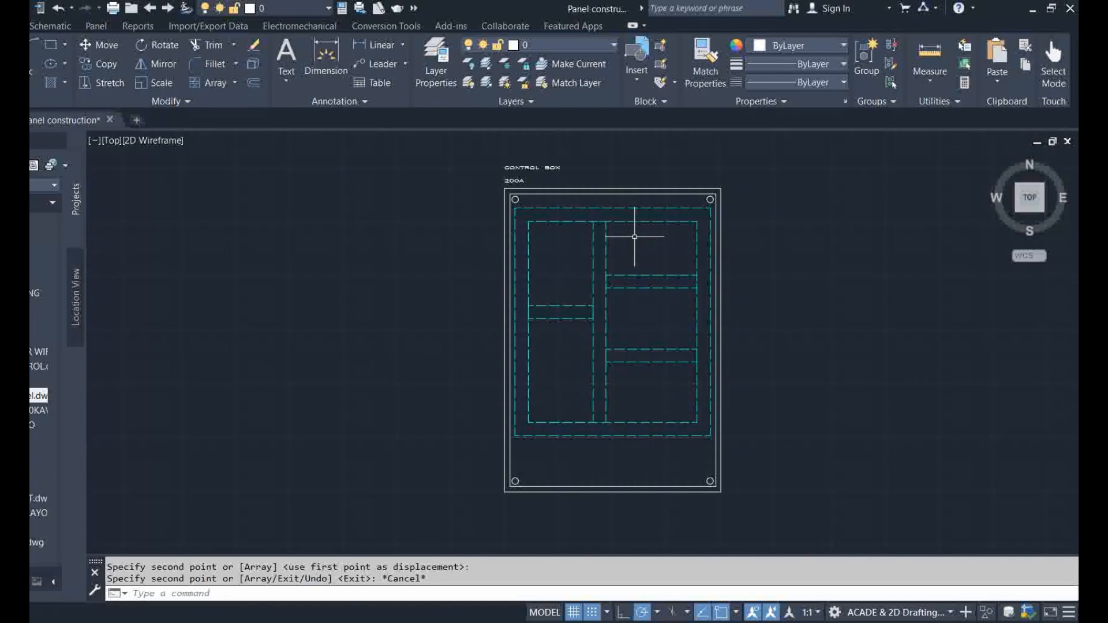